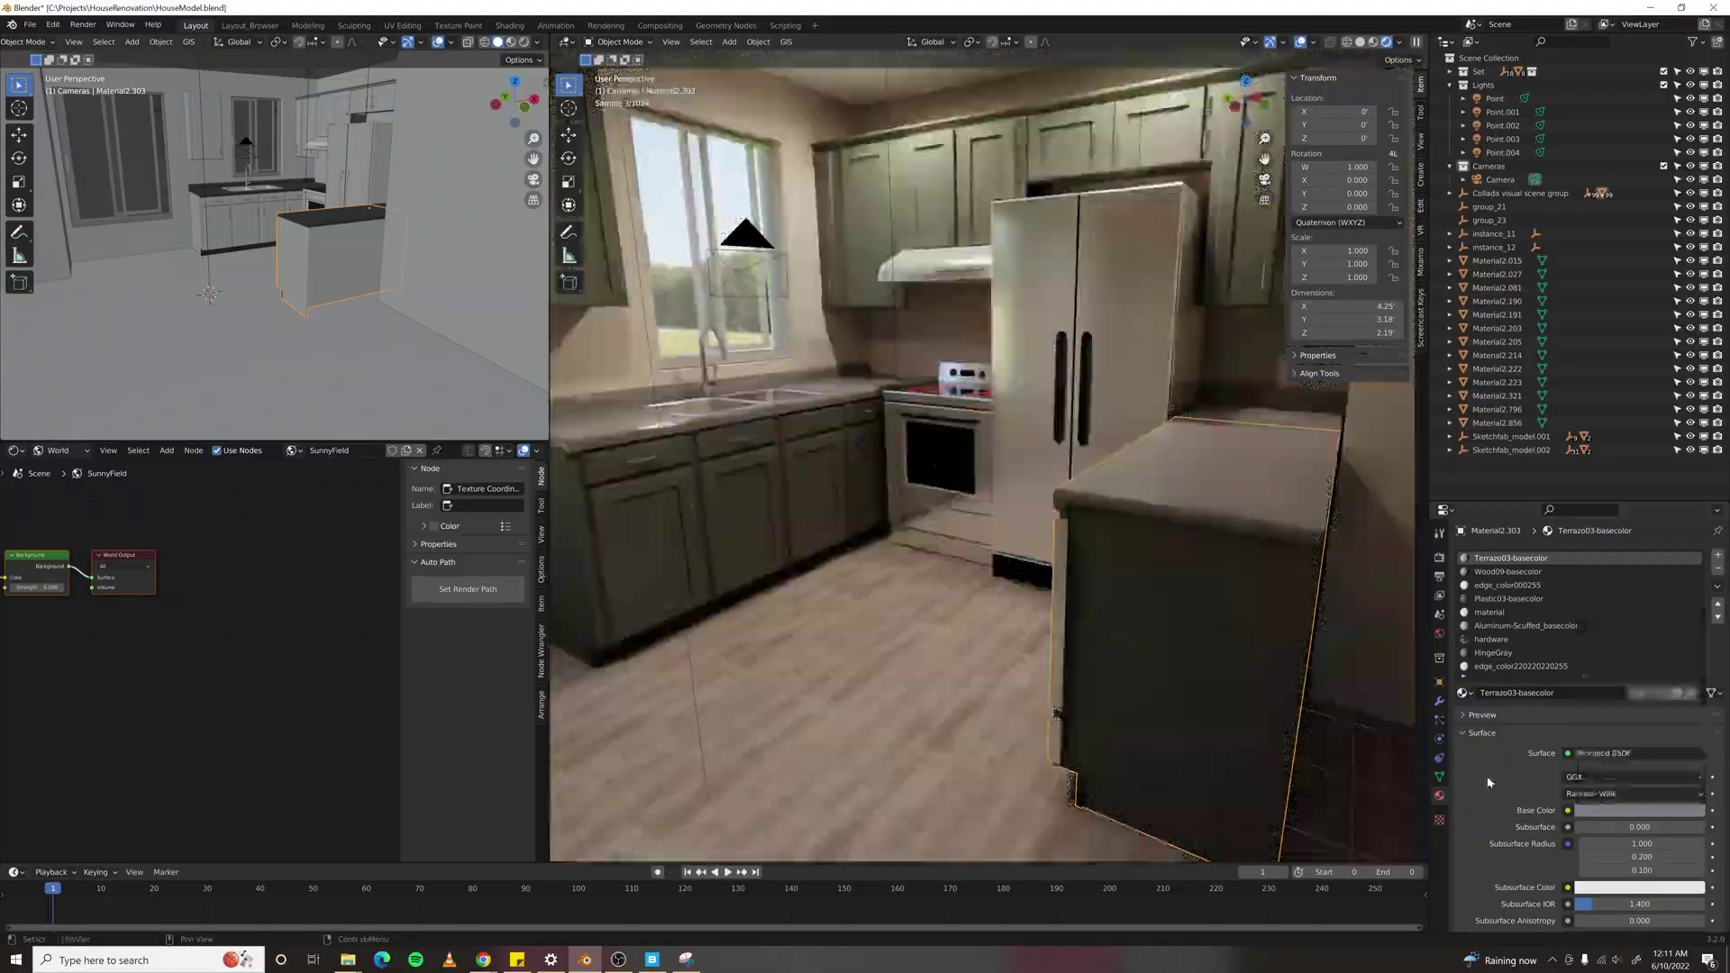
# Give the island the Arabescato marble material, then browse the output path to CG_Renders.
pyautogui.click(1464, 691)
pyautogui.click(1531, 712)
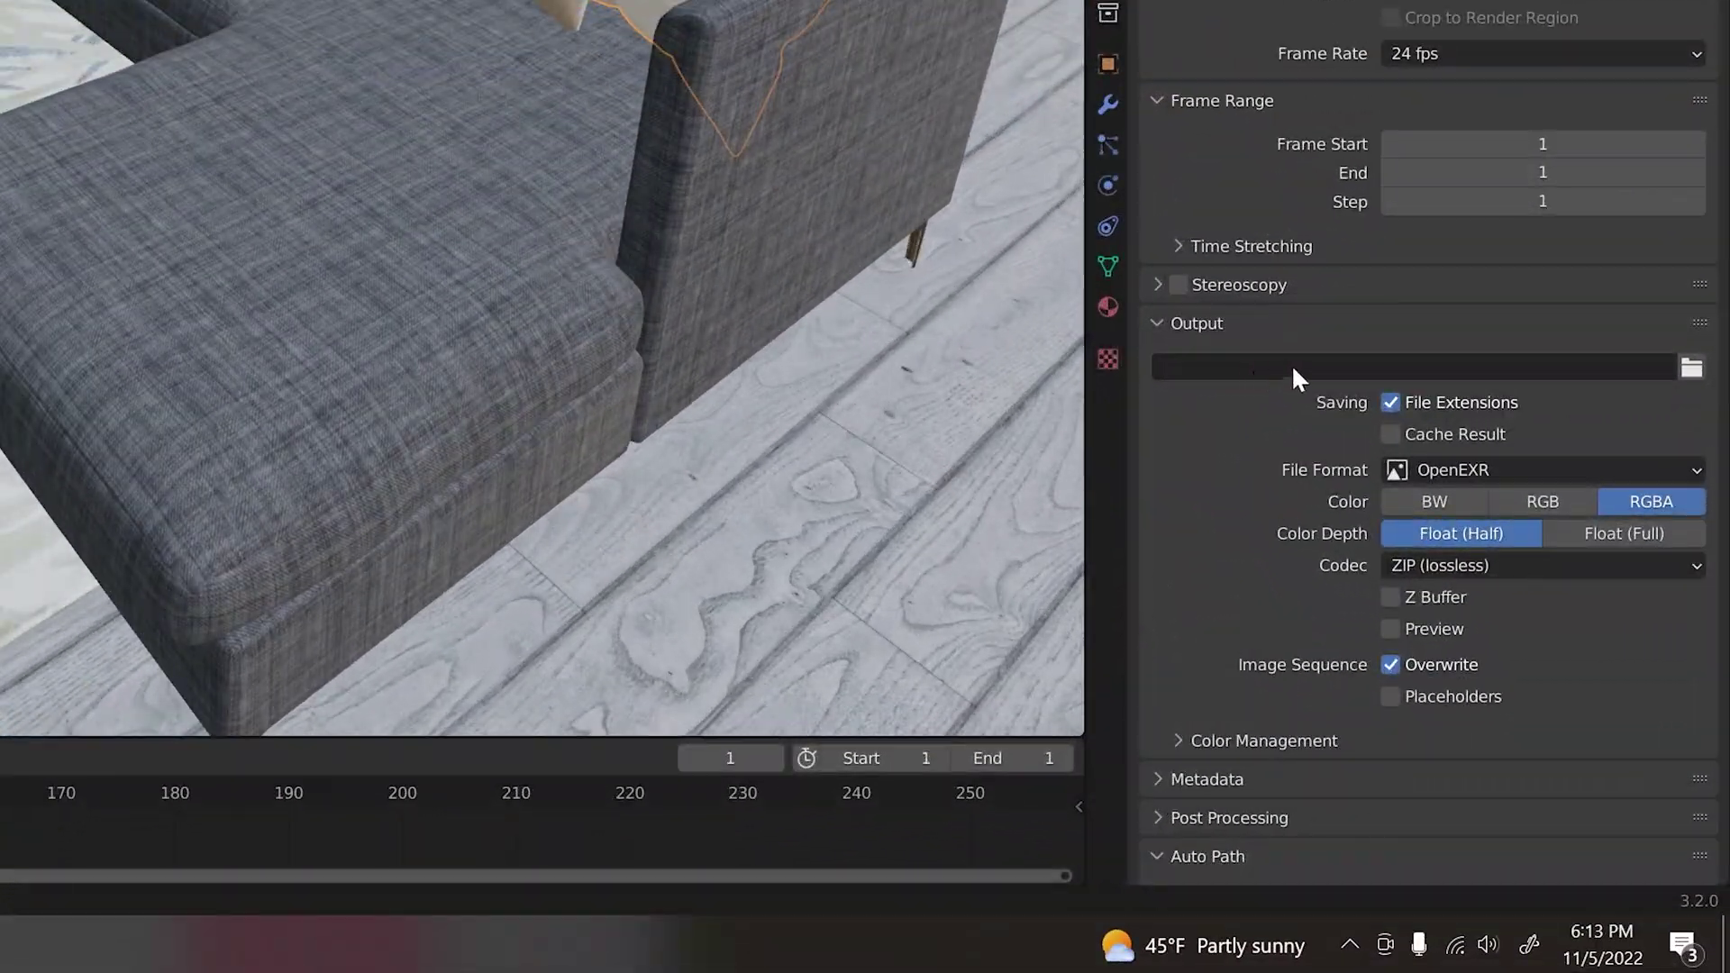
pyautogui.click(1690, 365)
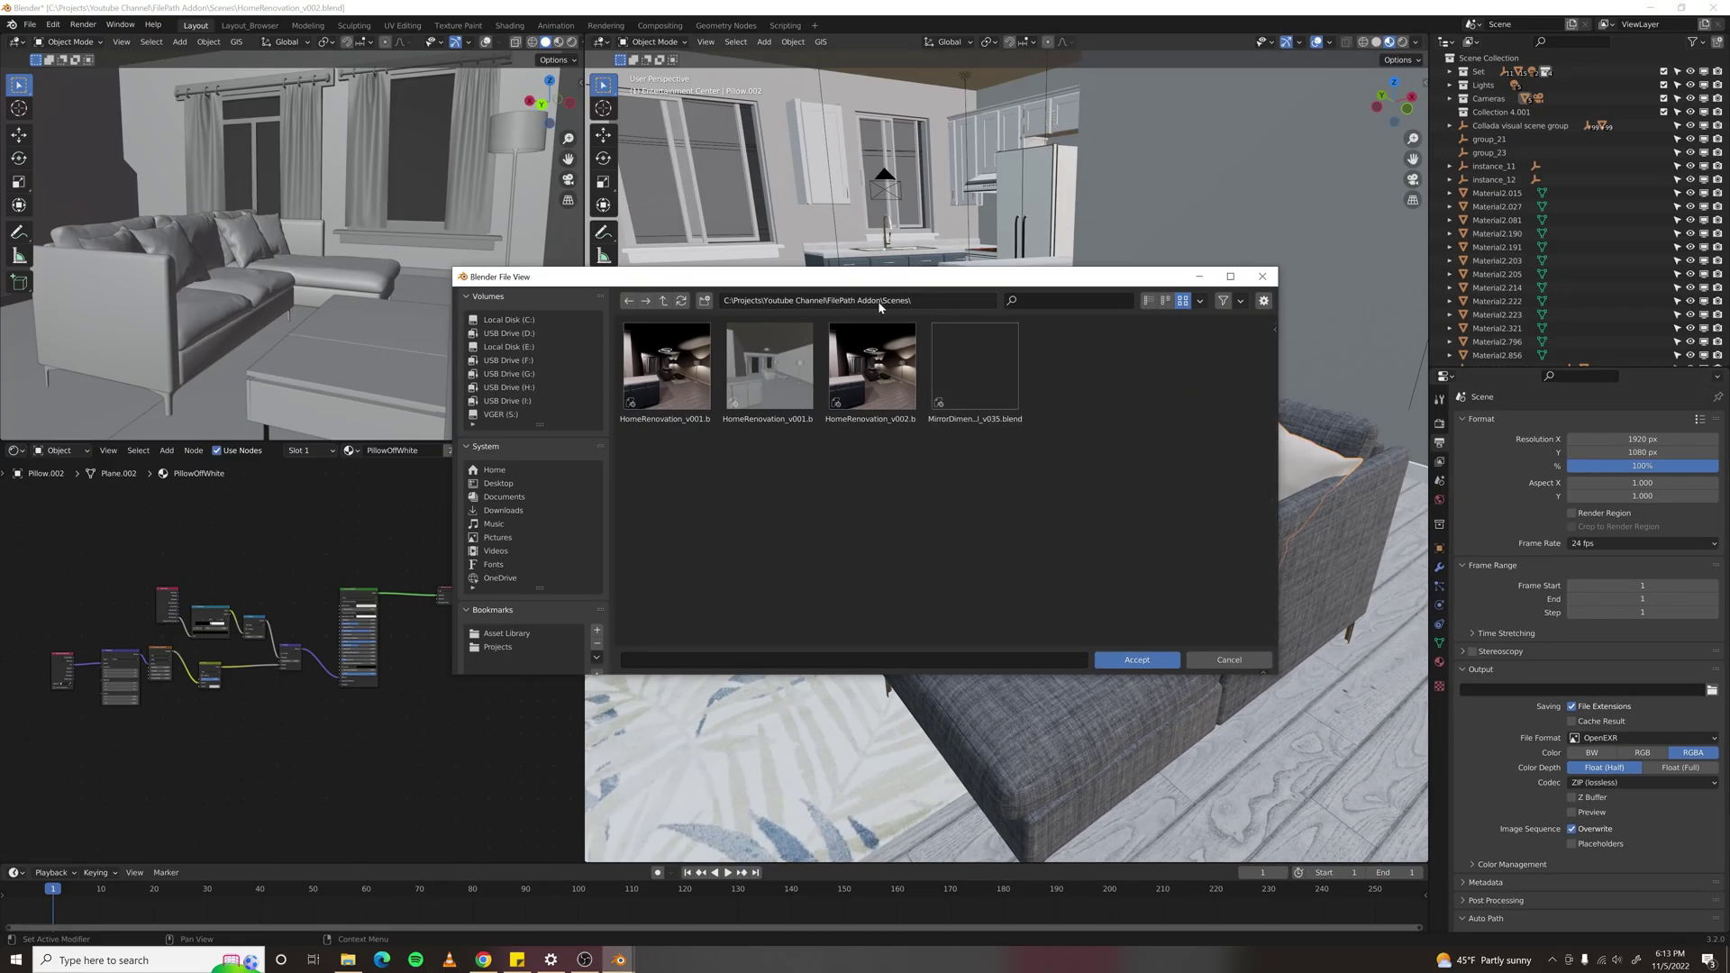
pyautogui.click(664, 301)
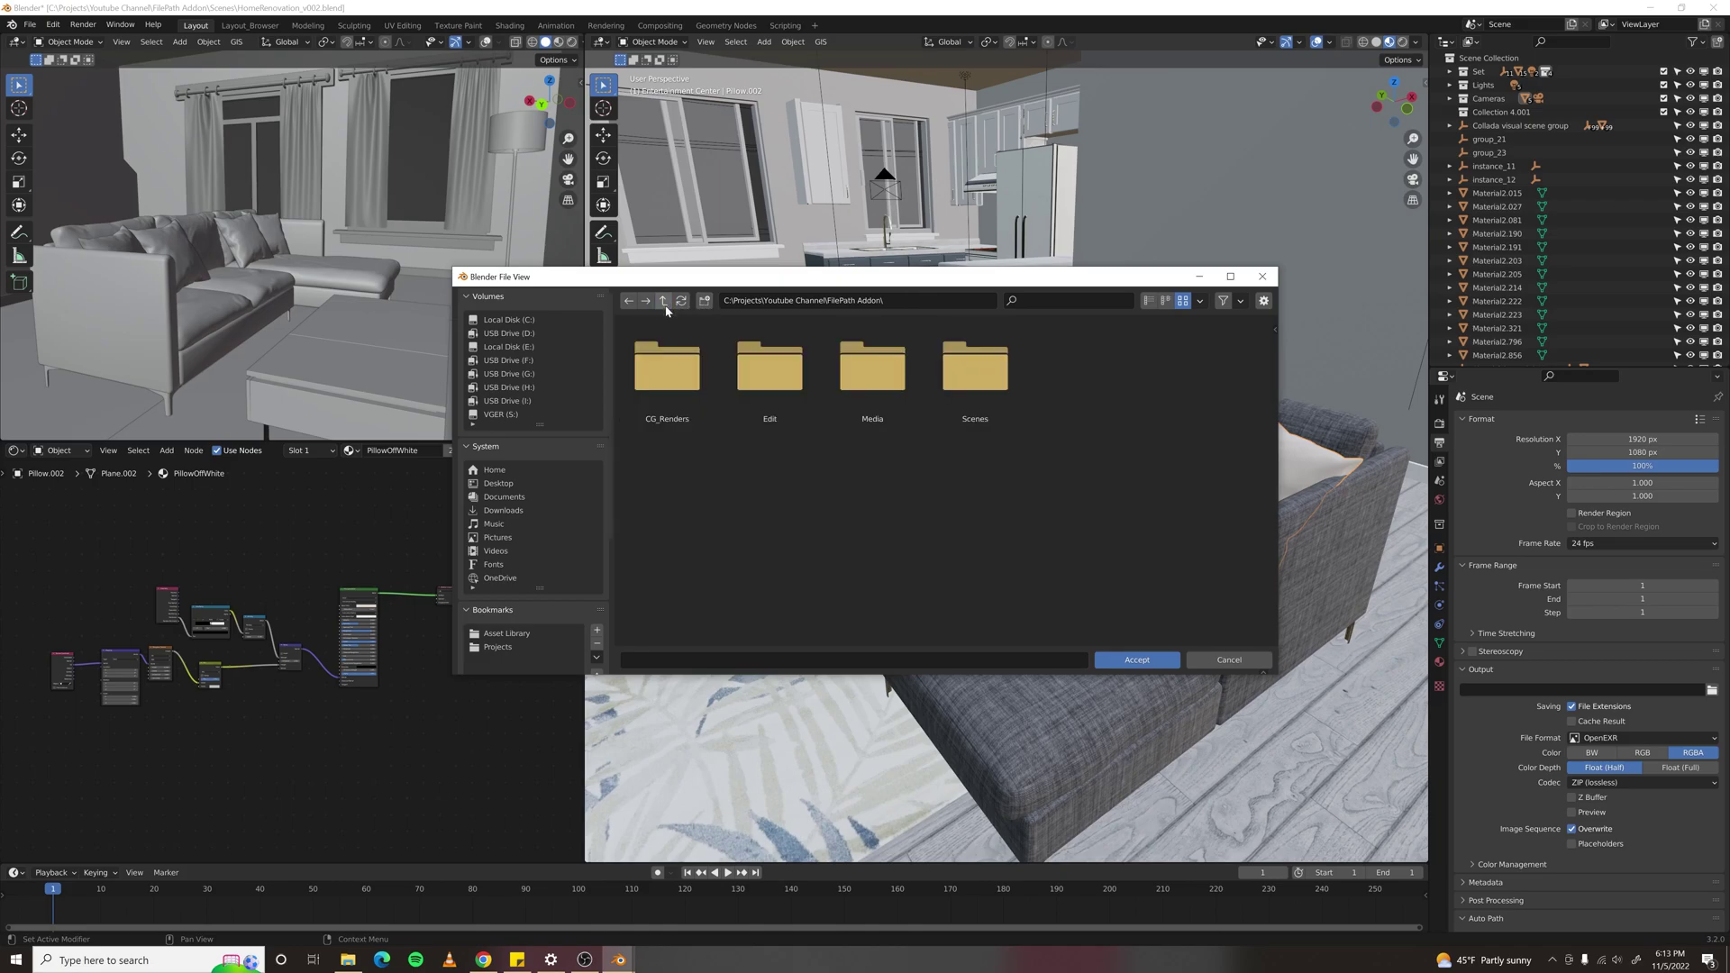
pyautogui.doubleClick(688, 376)
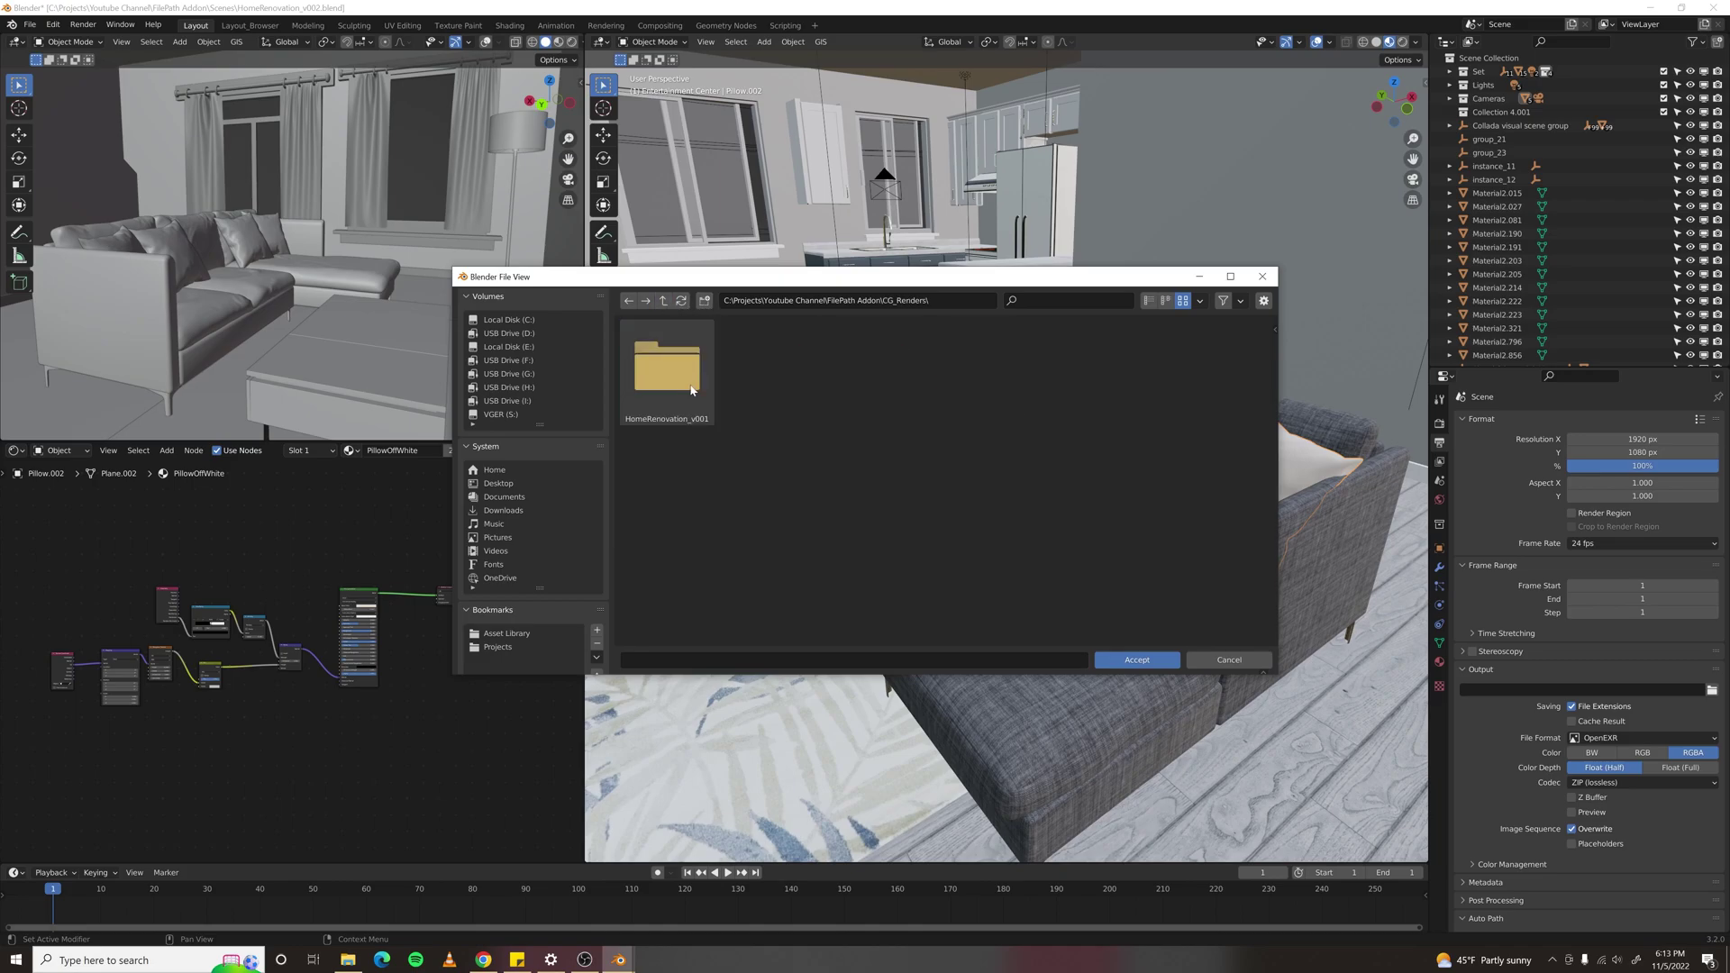
# Create a HomeRenovation_v002 folder and set the render file name to HomeRenovation_v002_.
pyautogui.click(704, 300)
pyautogui.write('HomeRenovation_v00')
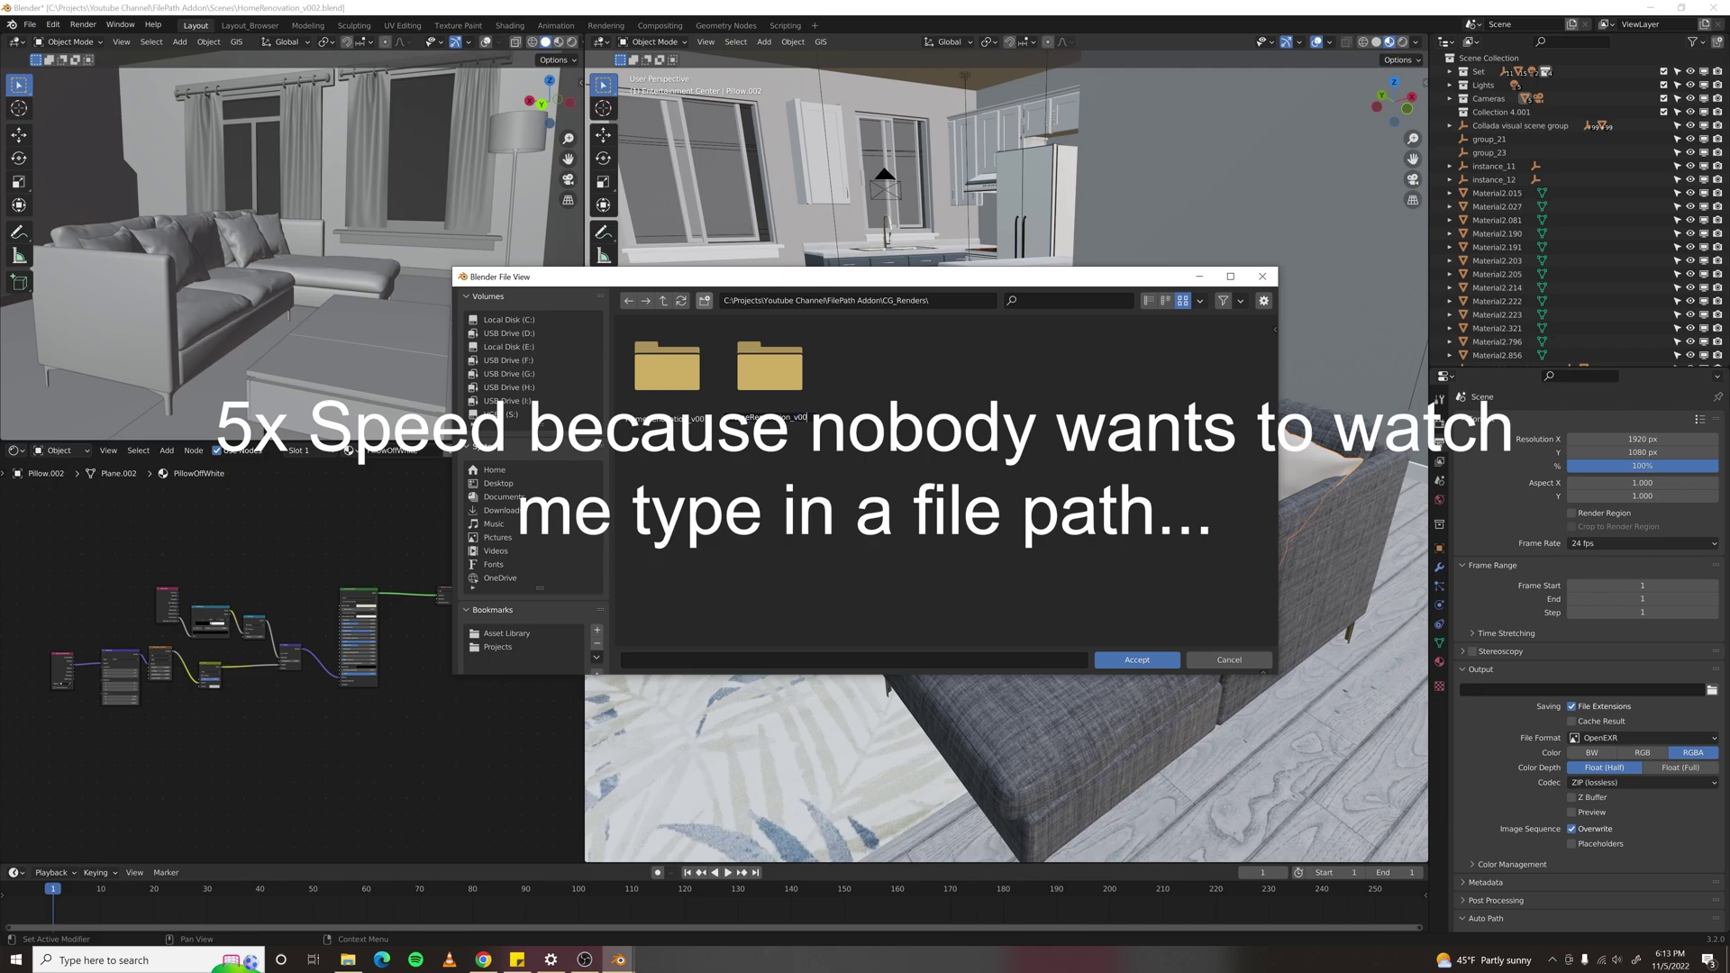
pyautogui.write('2')
pyautogui.press('Return')
pyautogui.doubleClick(769, 369)
pyautogui.click(856, 659)
pyautogui.write('HomeRenovation_v002_')
pyautogui.click(1137, 659)
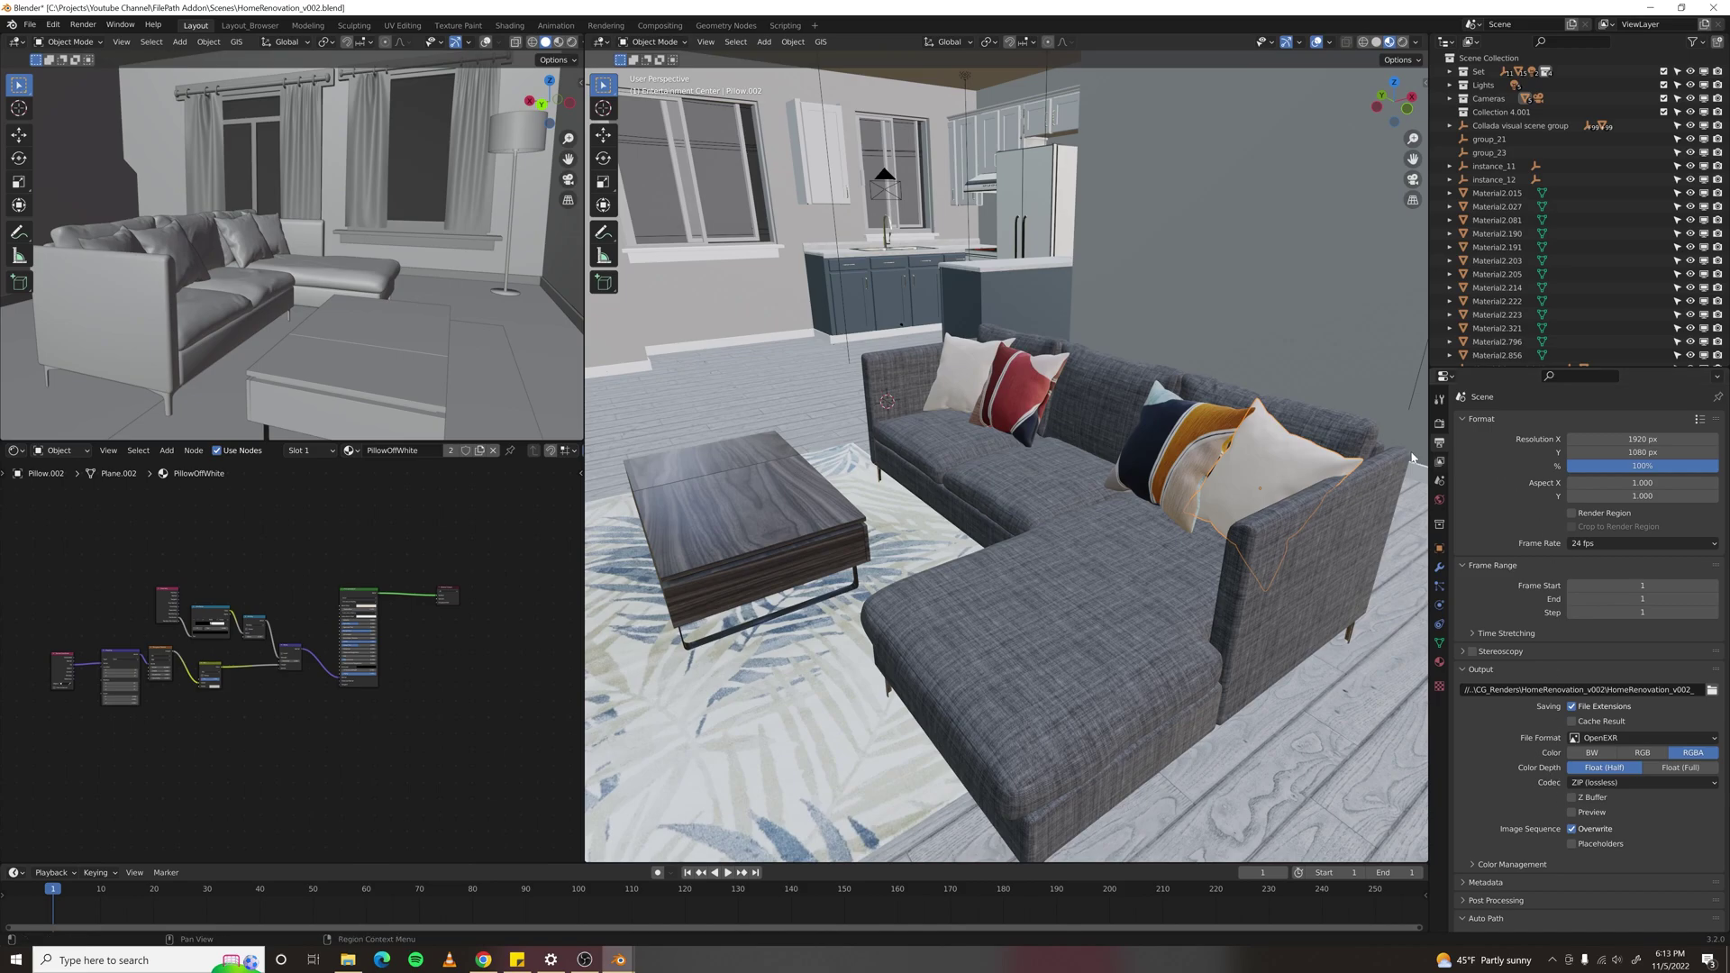
# Clear the render output path and regenerate it with Auto Path's Set Render Path, ending HomeRenovation_v002_Beauty_.
pyautogui.click(1438, 423)
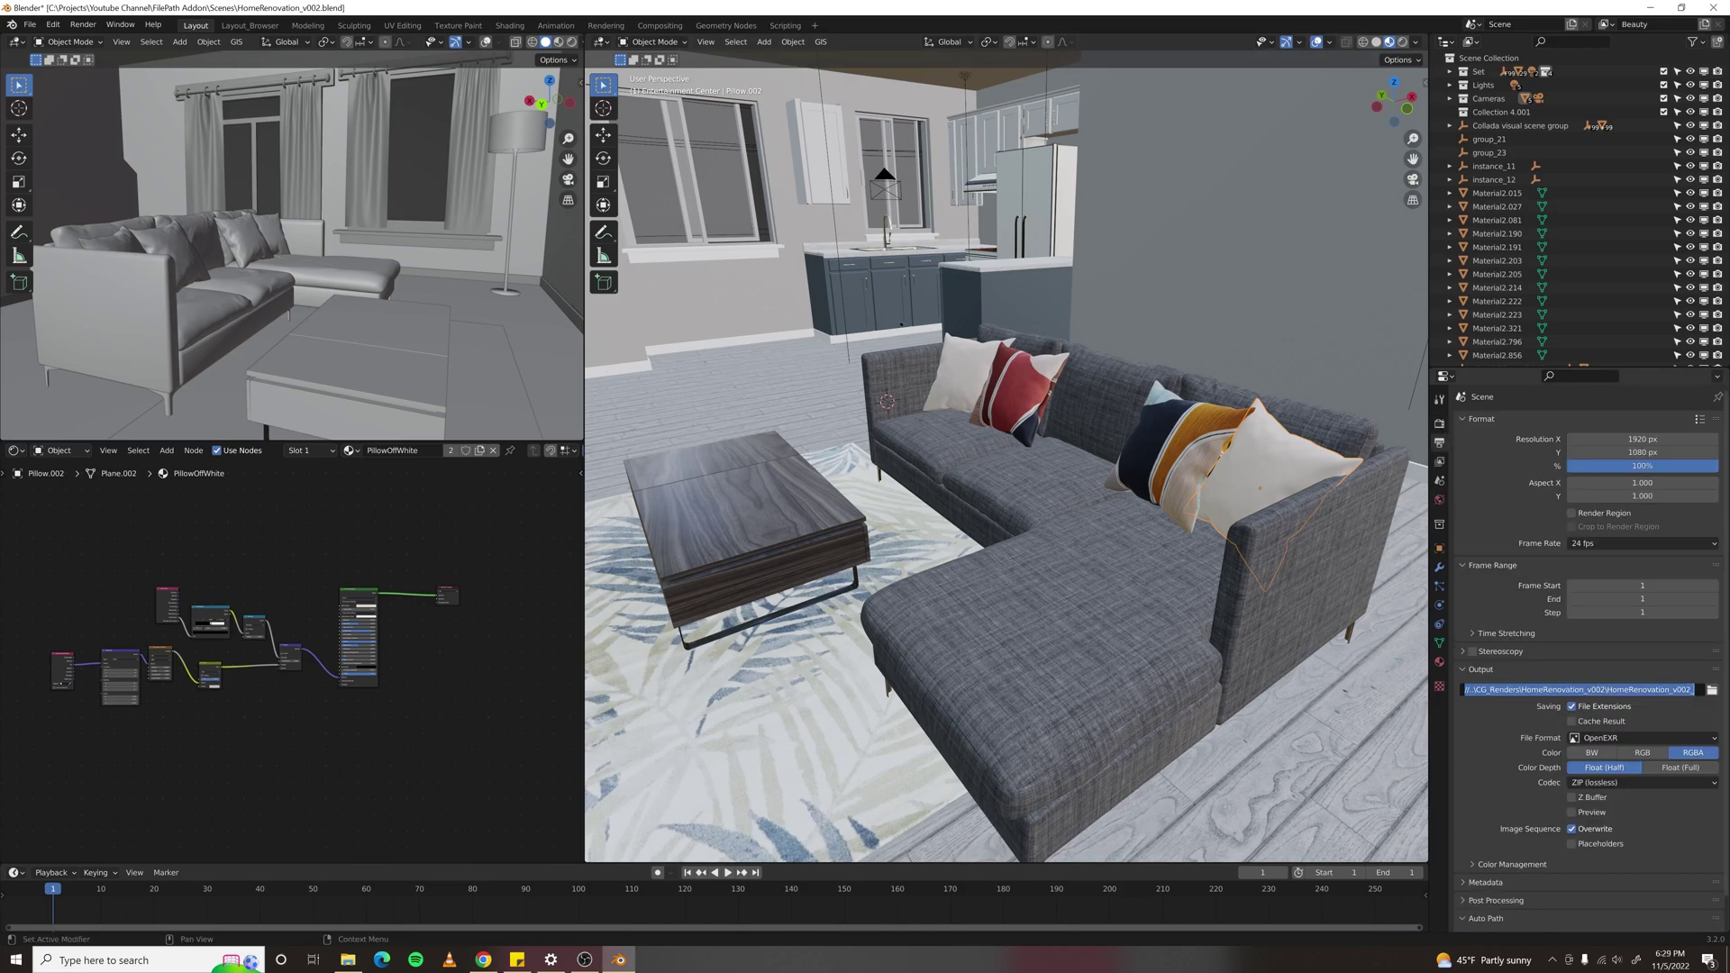
pyautogui.press('BackSpace')
pyautogui.press('Return')
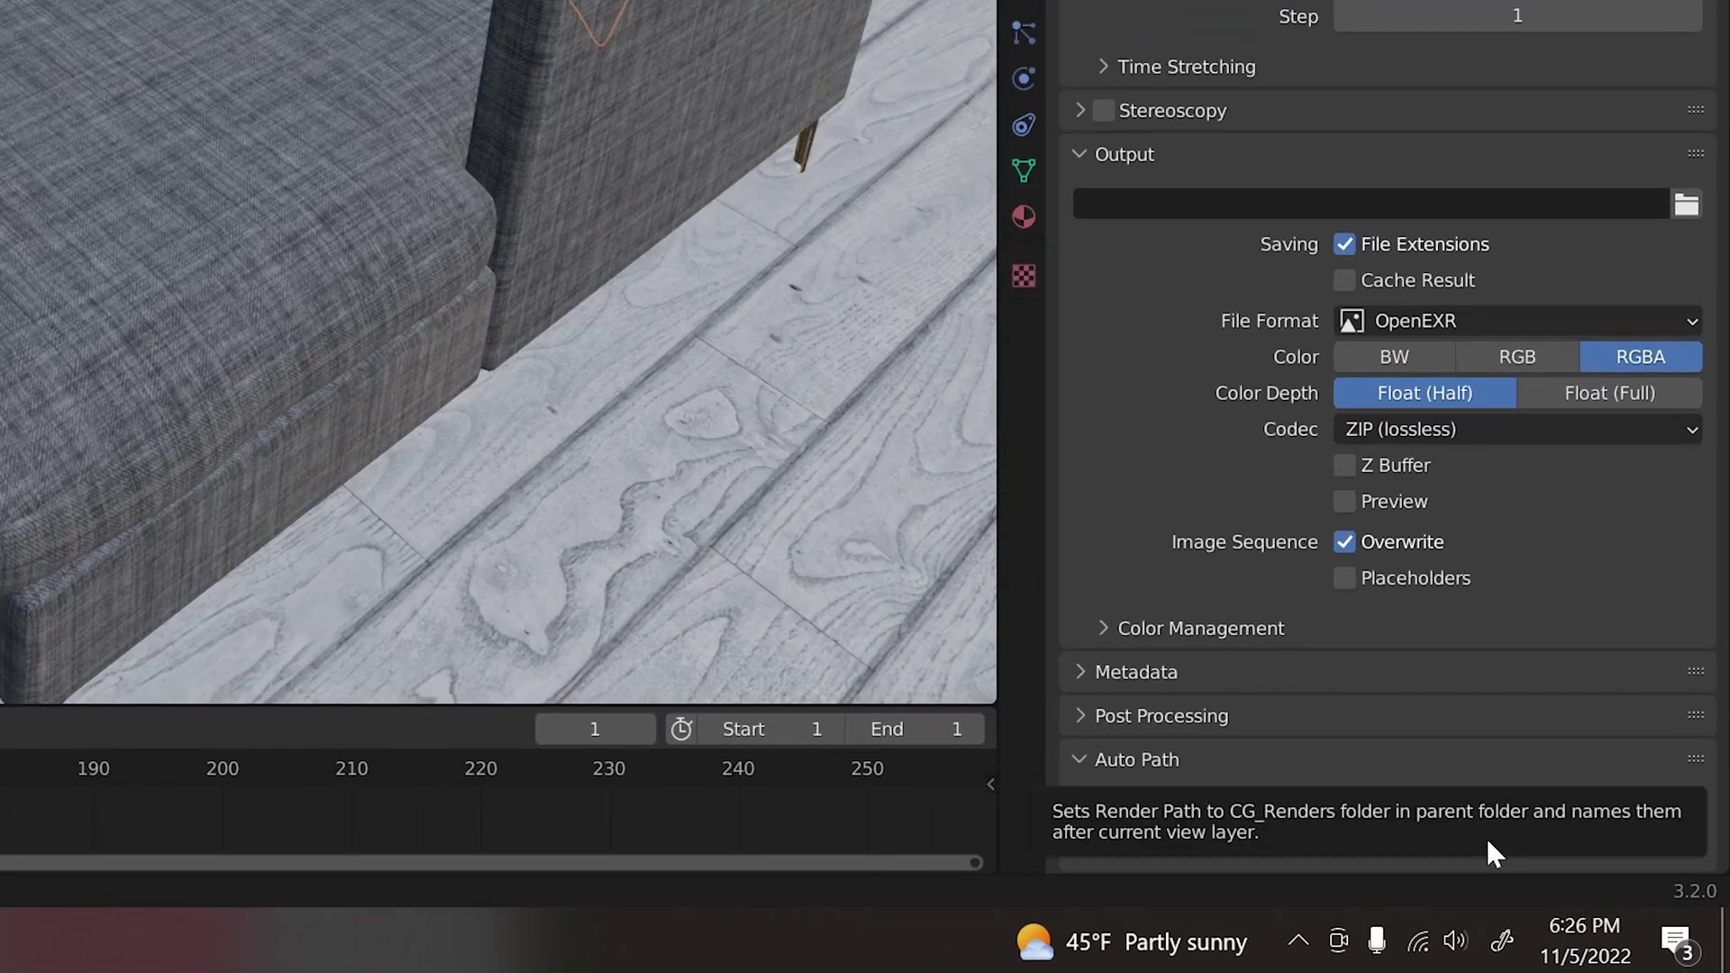
pyautogui.click(1486, 838)
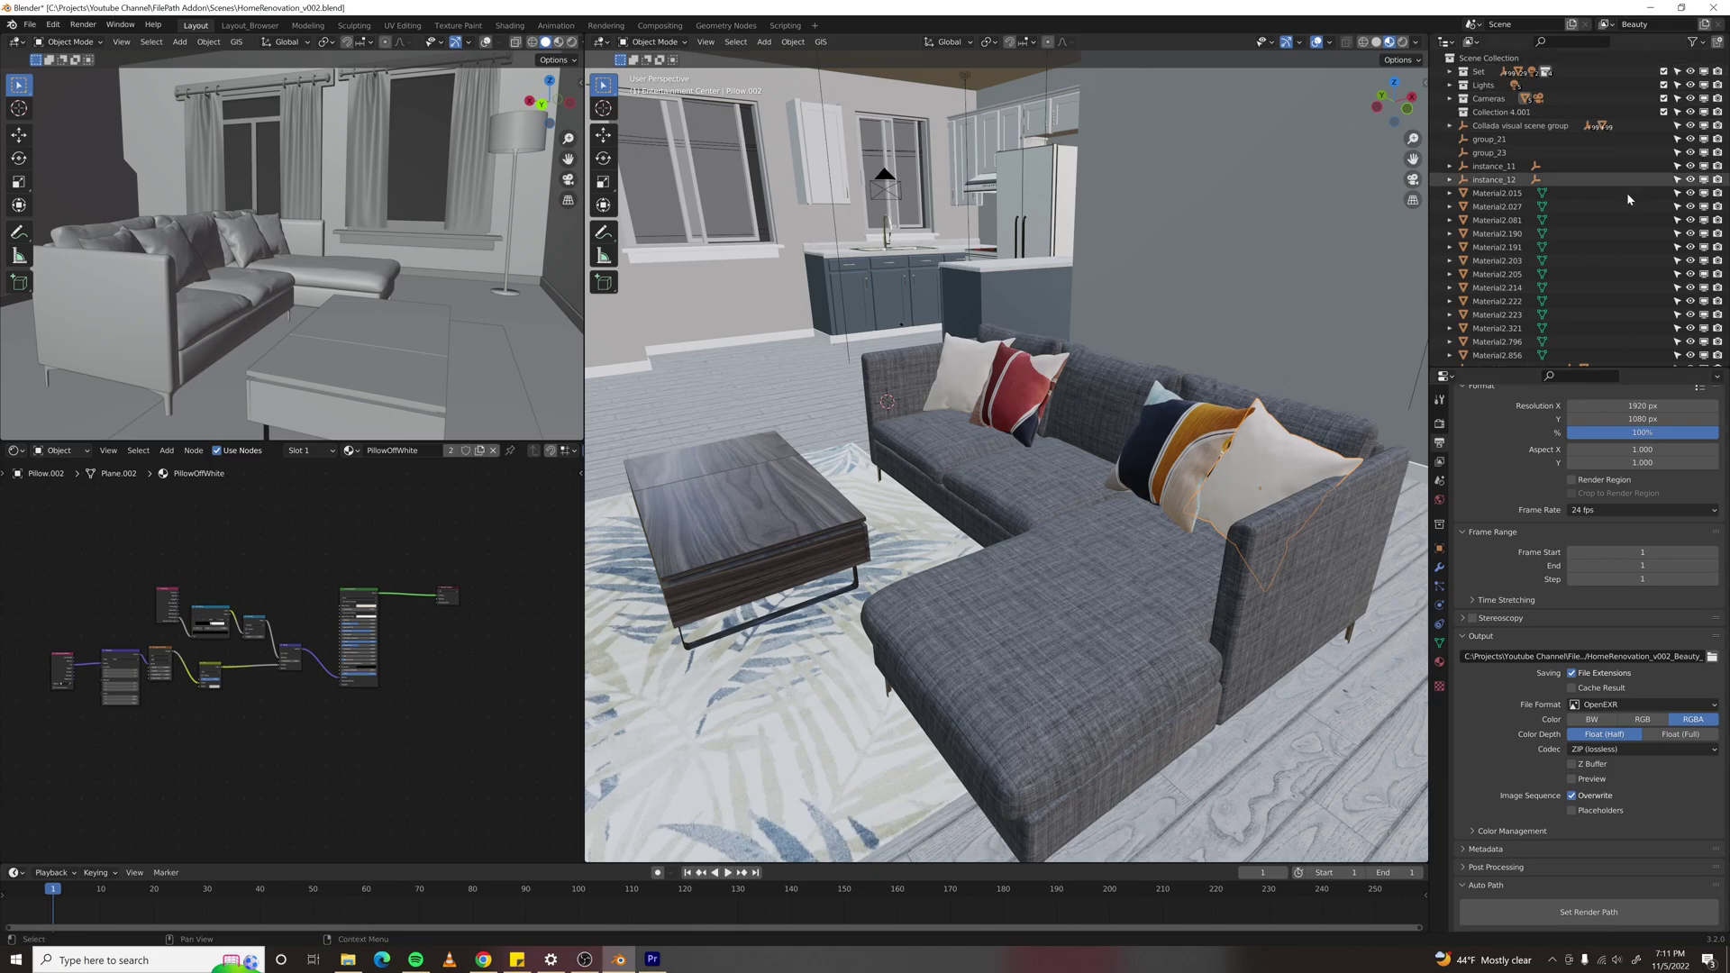
# Browse the project's CG_Renders and Scenes folders, ending in CG_Renders with its v001 and v002 folders.
pyautogui.click(1711, 655)
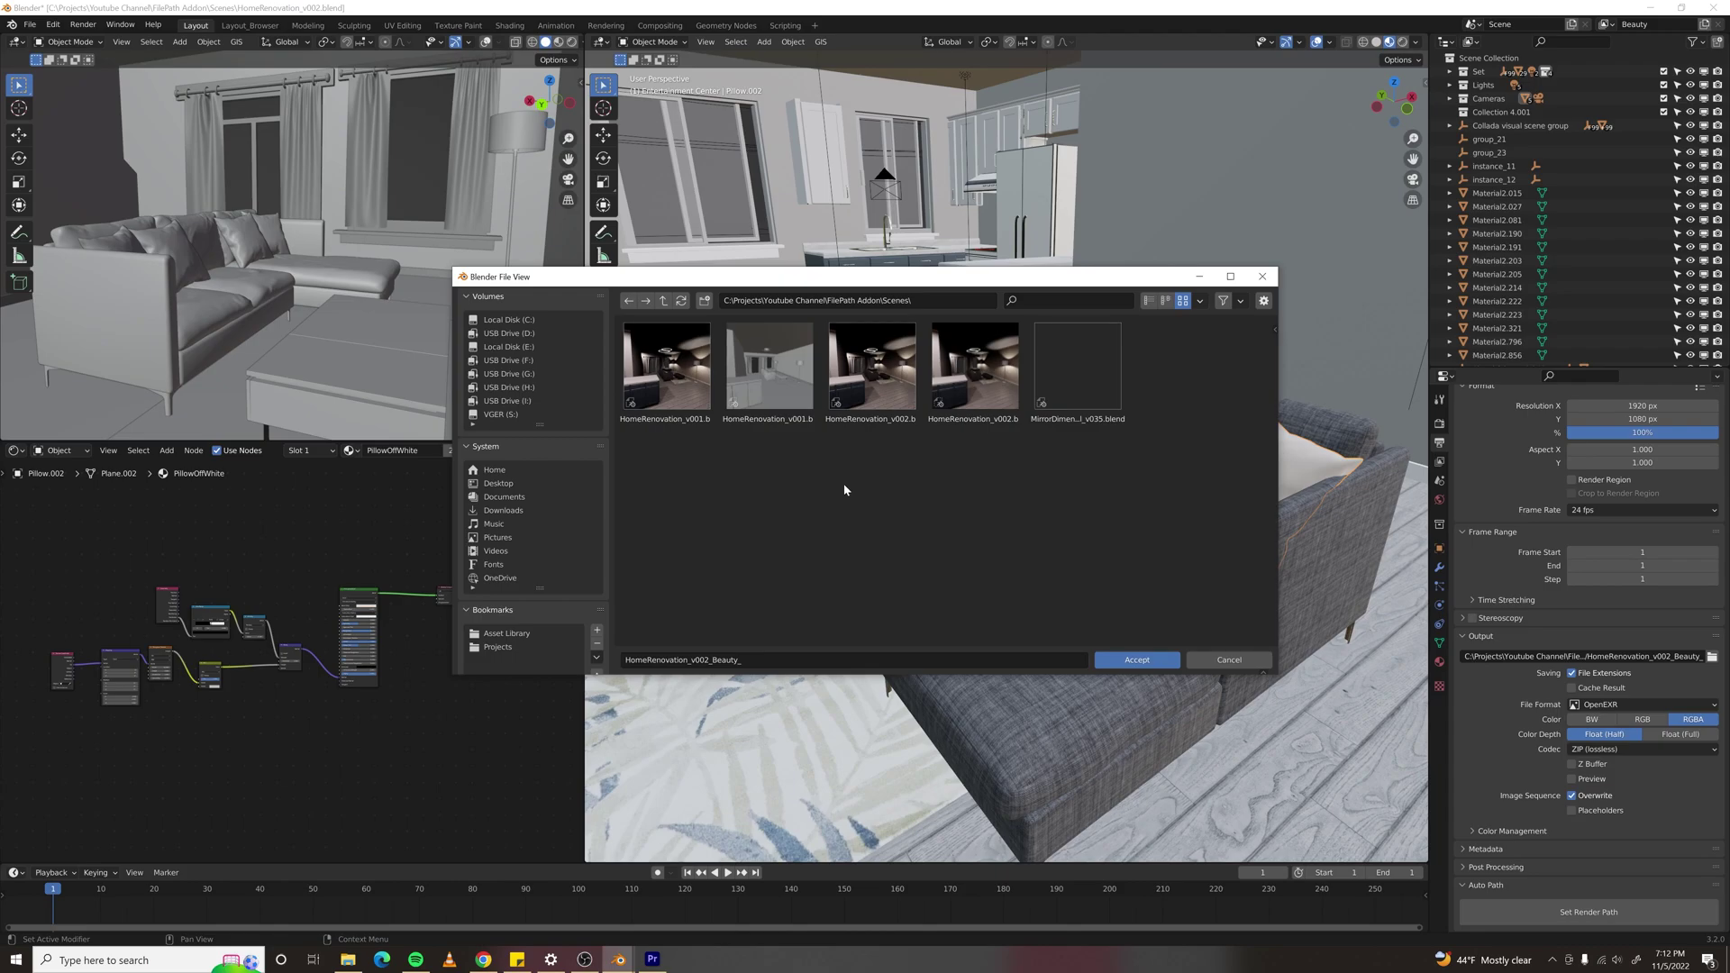
pyautogui.click(664, 301)
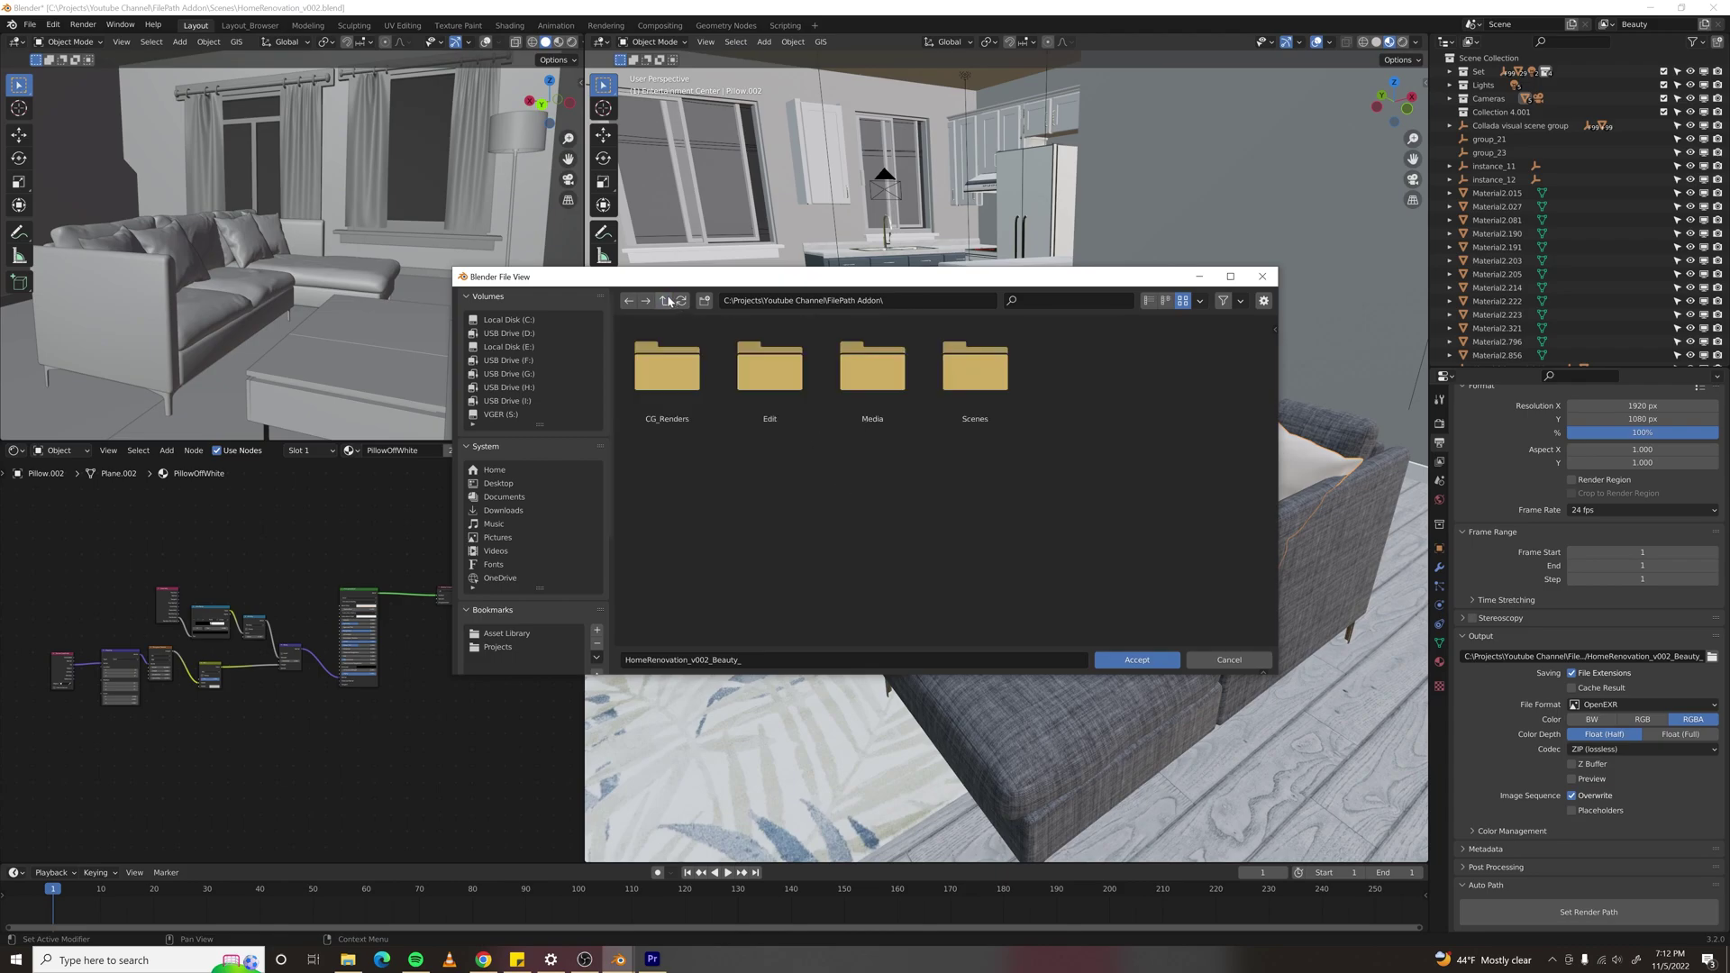
pyautogui.doubleClick(675, 369)
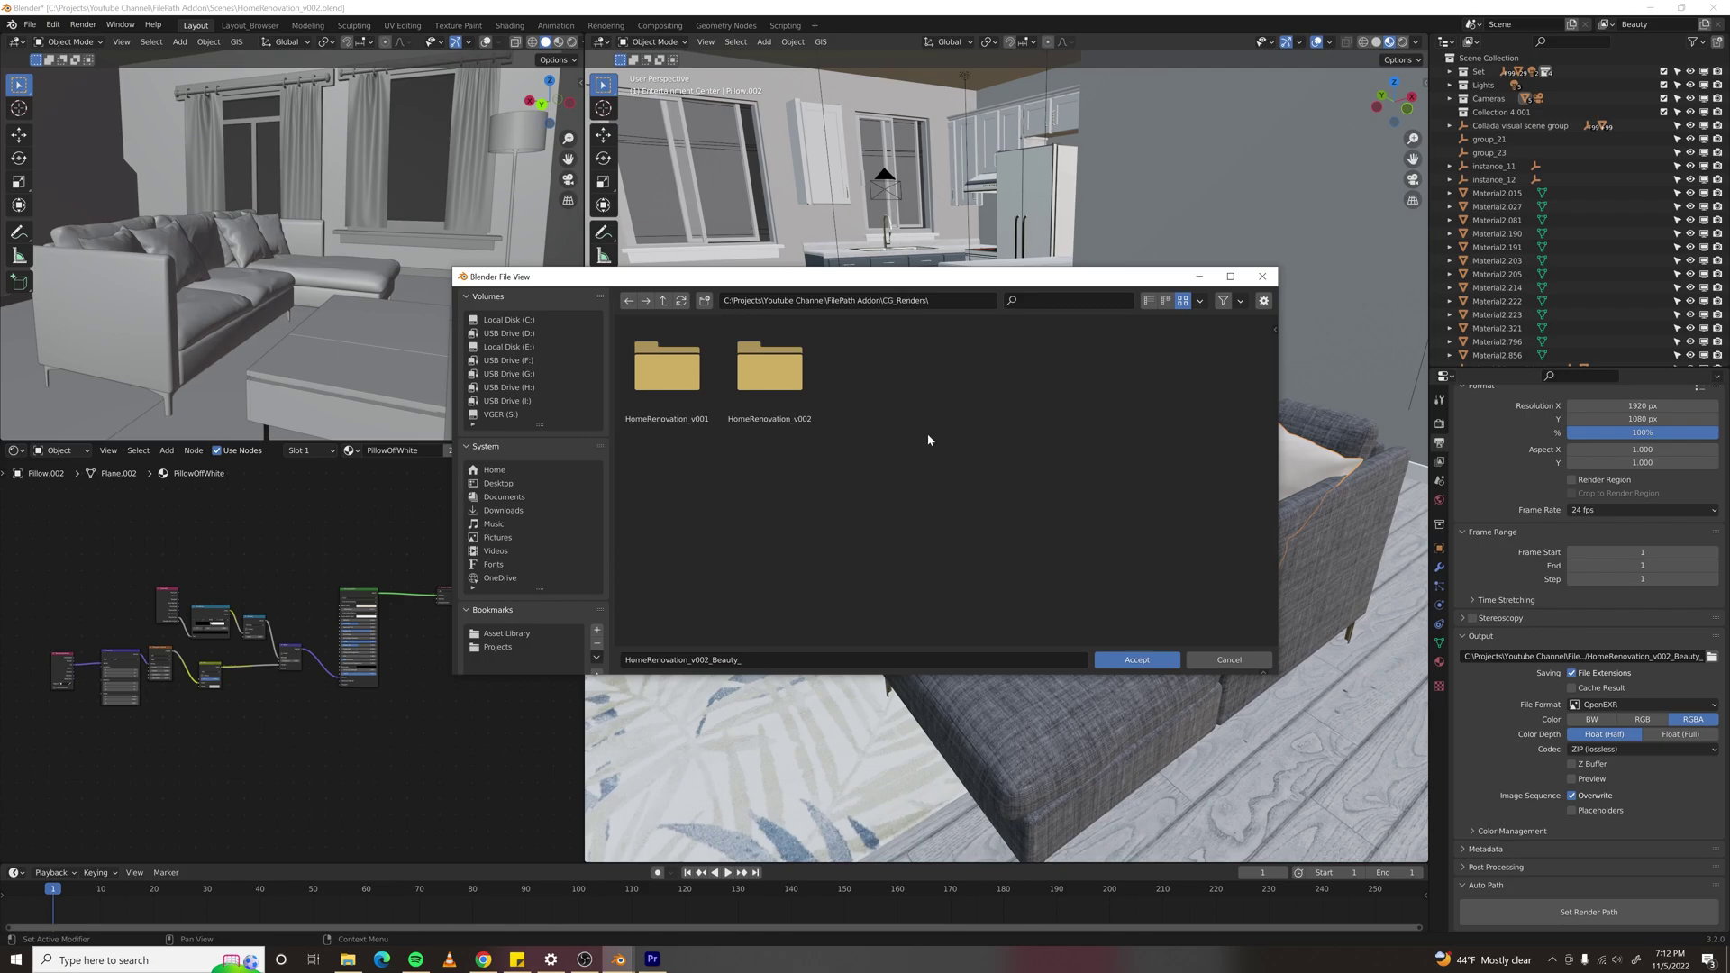
pyautogui.click(663, 301)
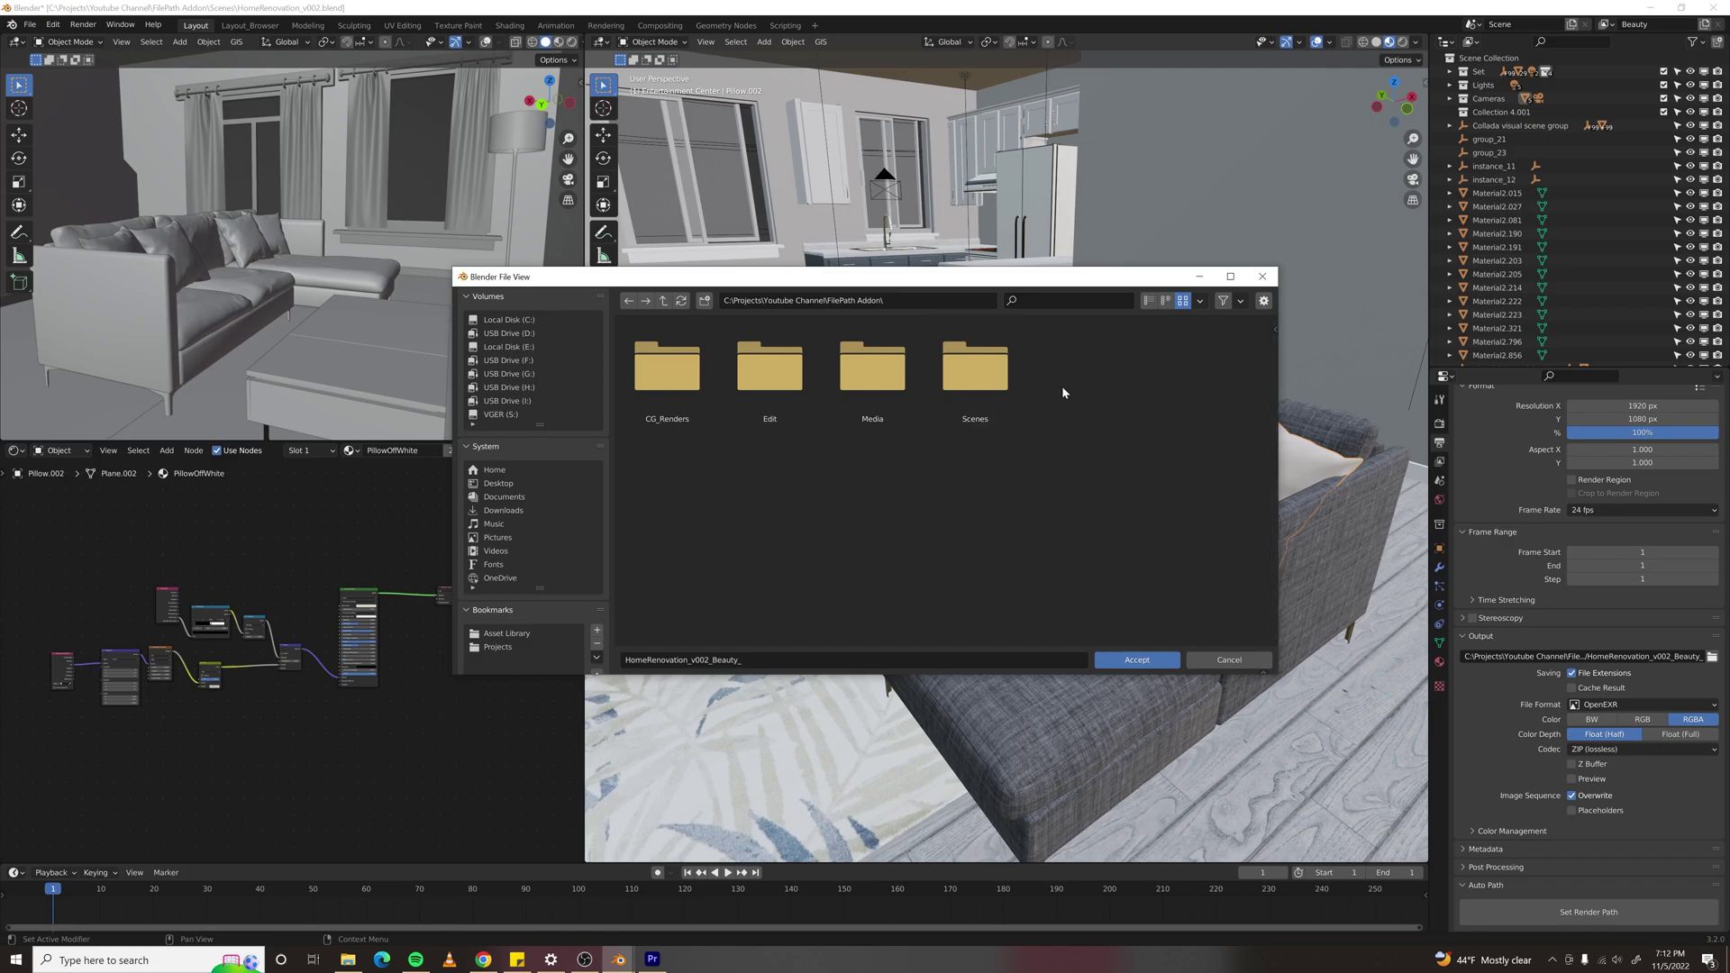
pyautogui.doubleClick(977, 382)
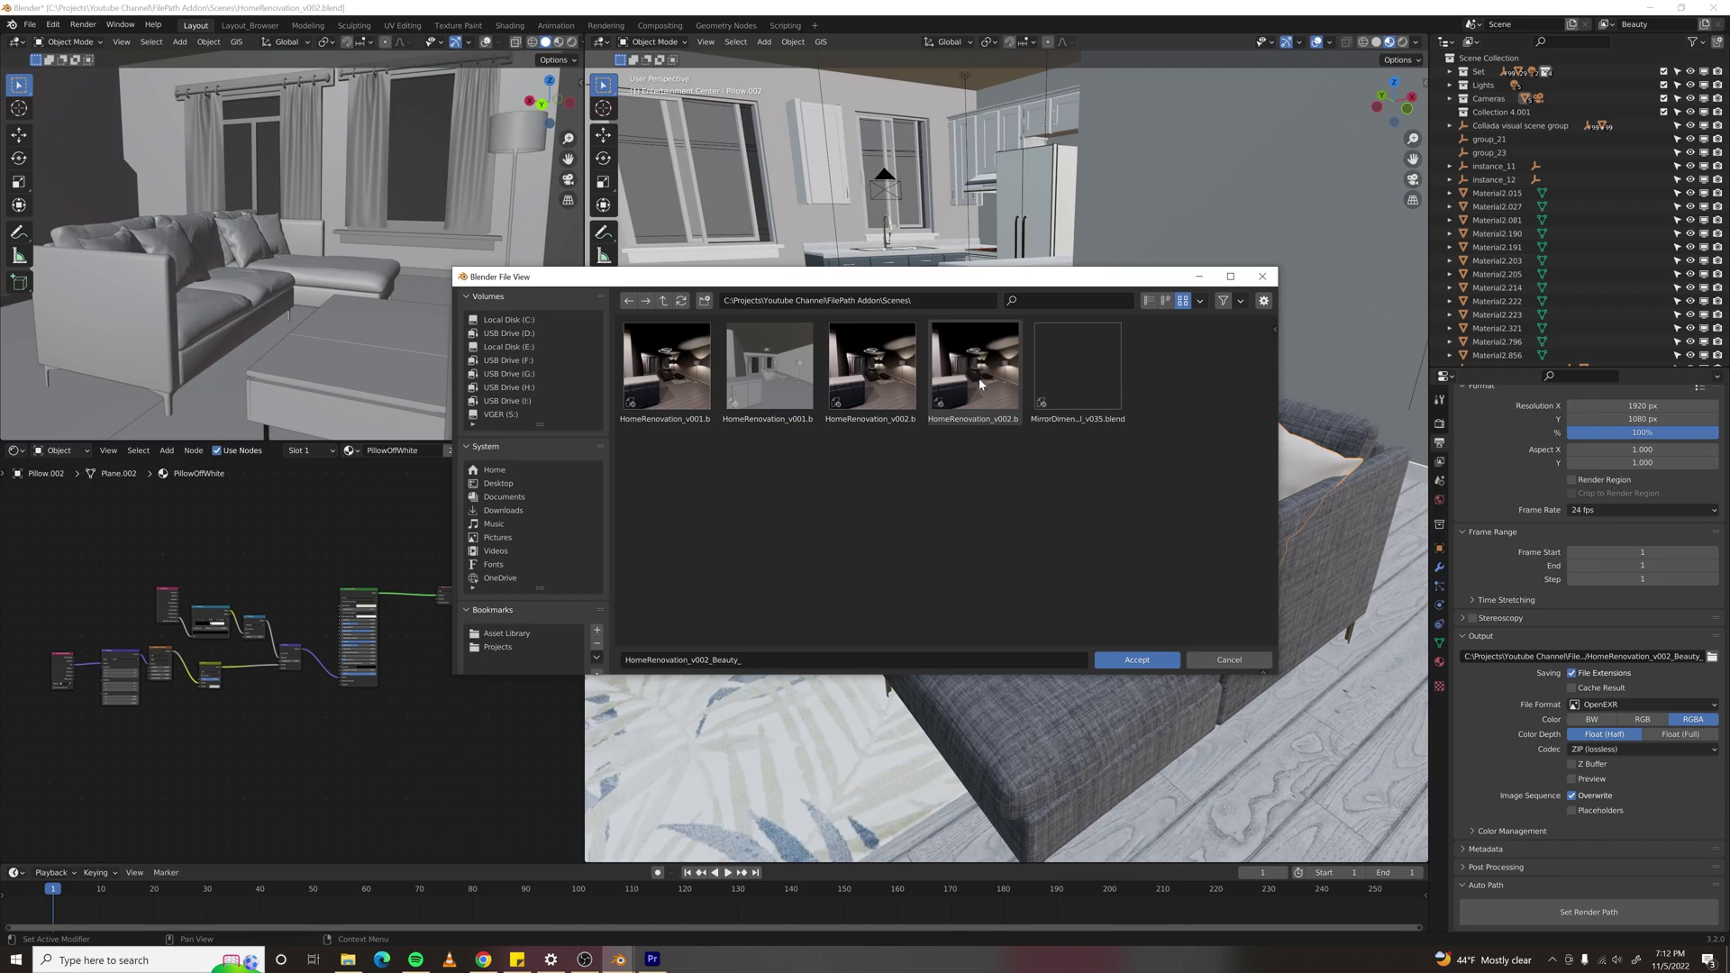
pyautogui.moveTo(1062, 441); pyautogui.dragTo(737, 433)
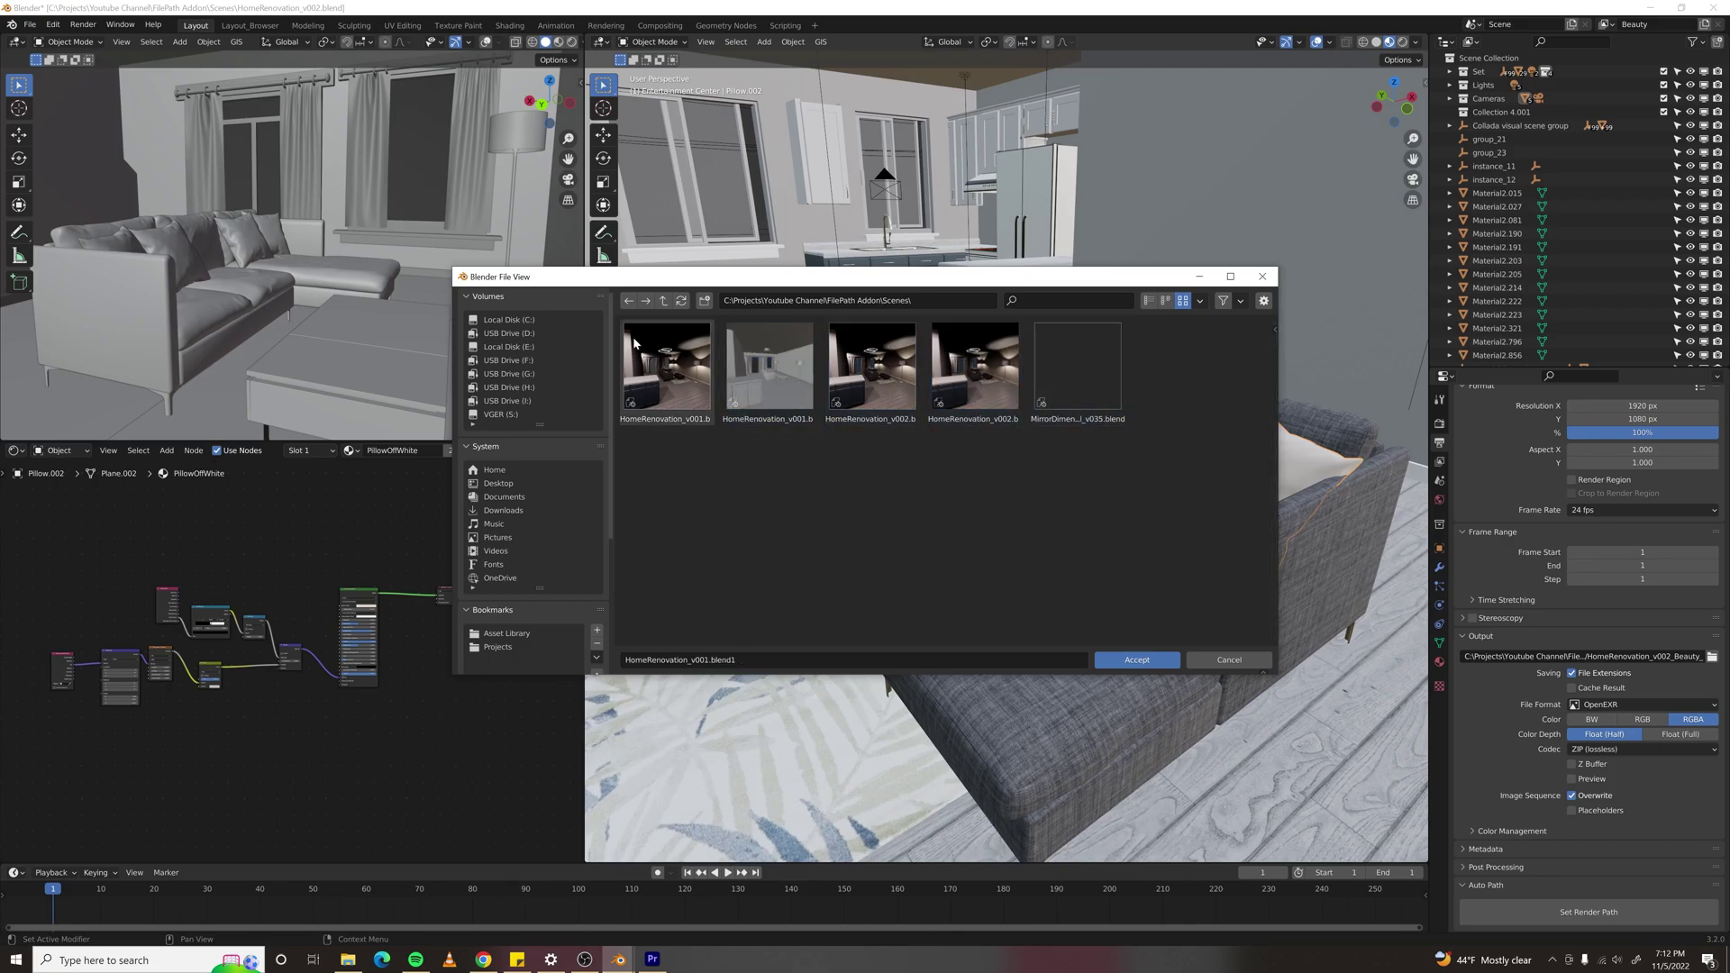
pyautogui.click(663, 300)
pyautogui.doubleClick(672, 369)
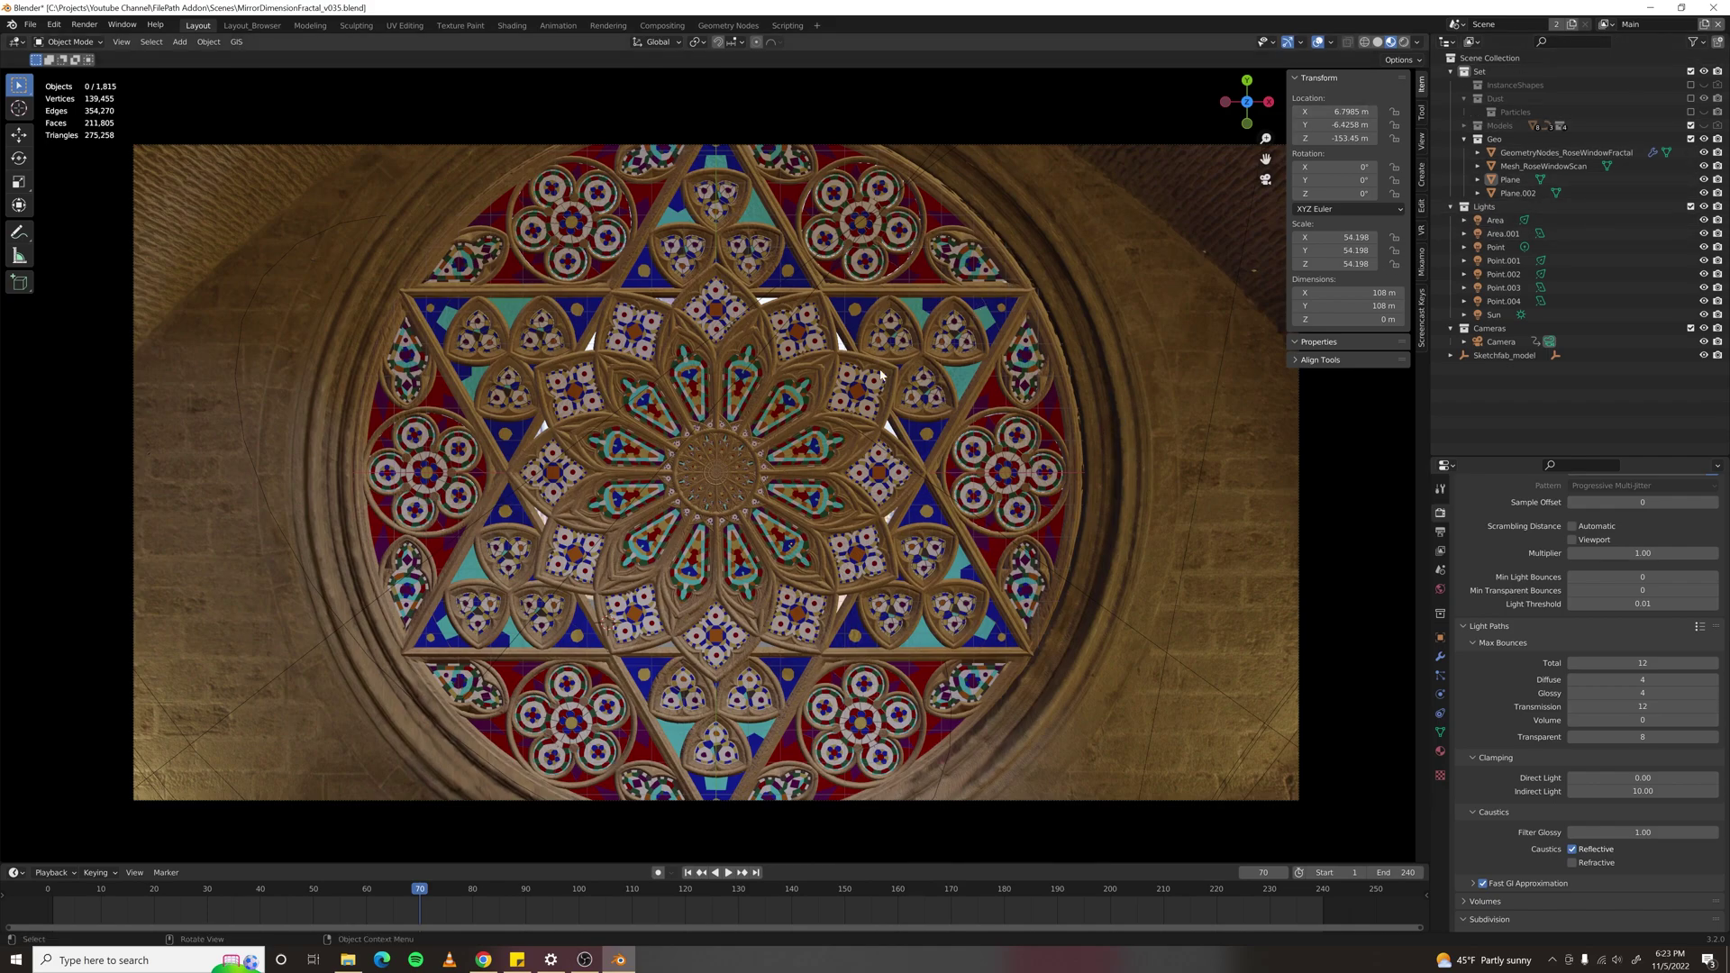
# Change the active view layer from Main to Dust.
pyautogui.click(1605, 24)
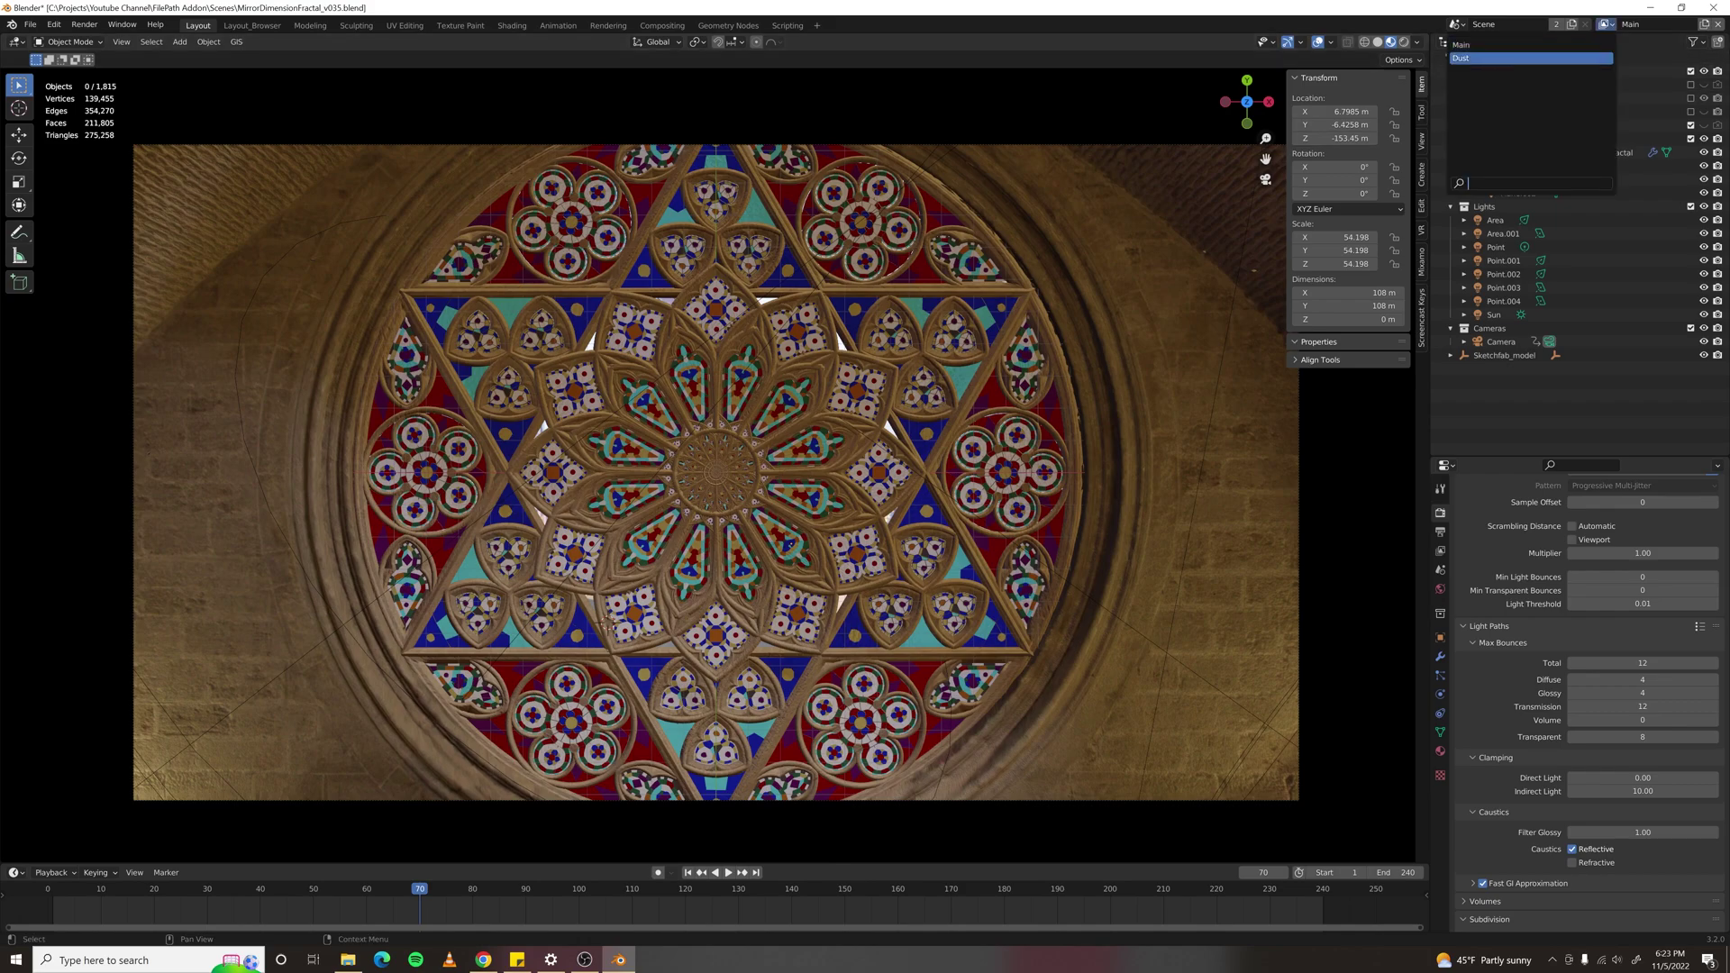
pyautogui.click(1571, 55)
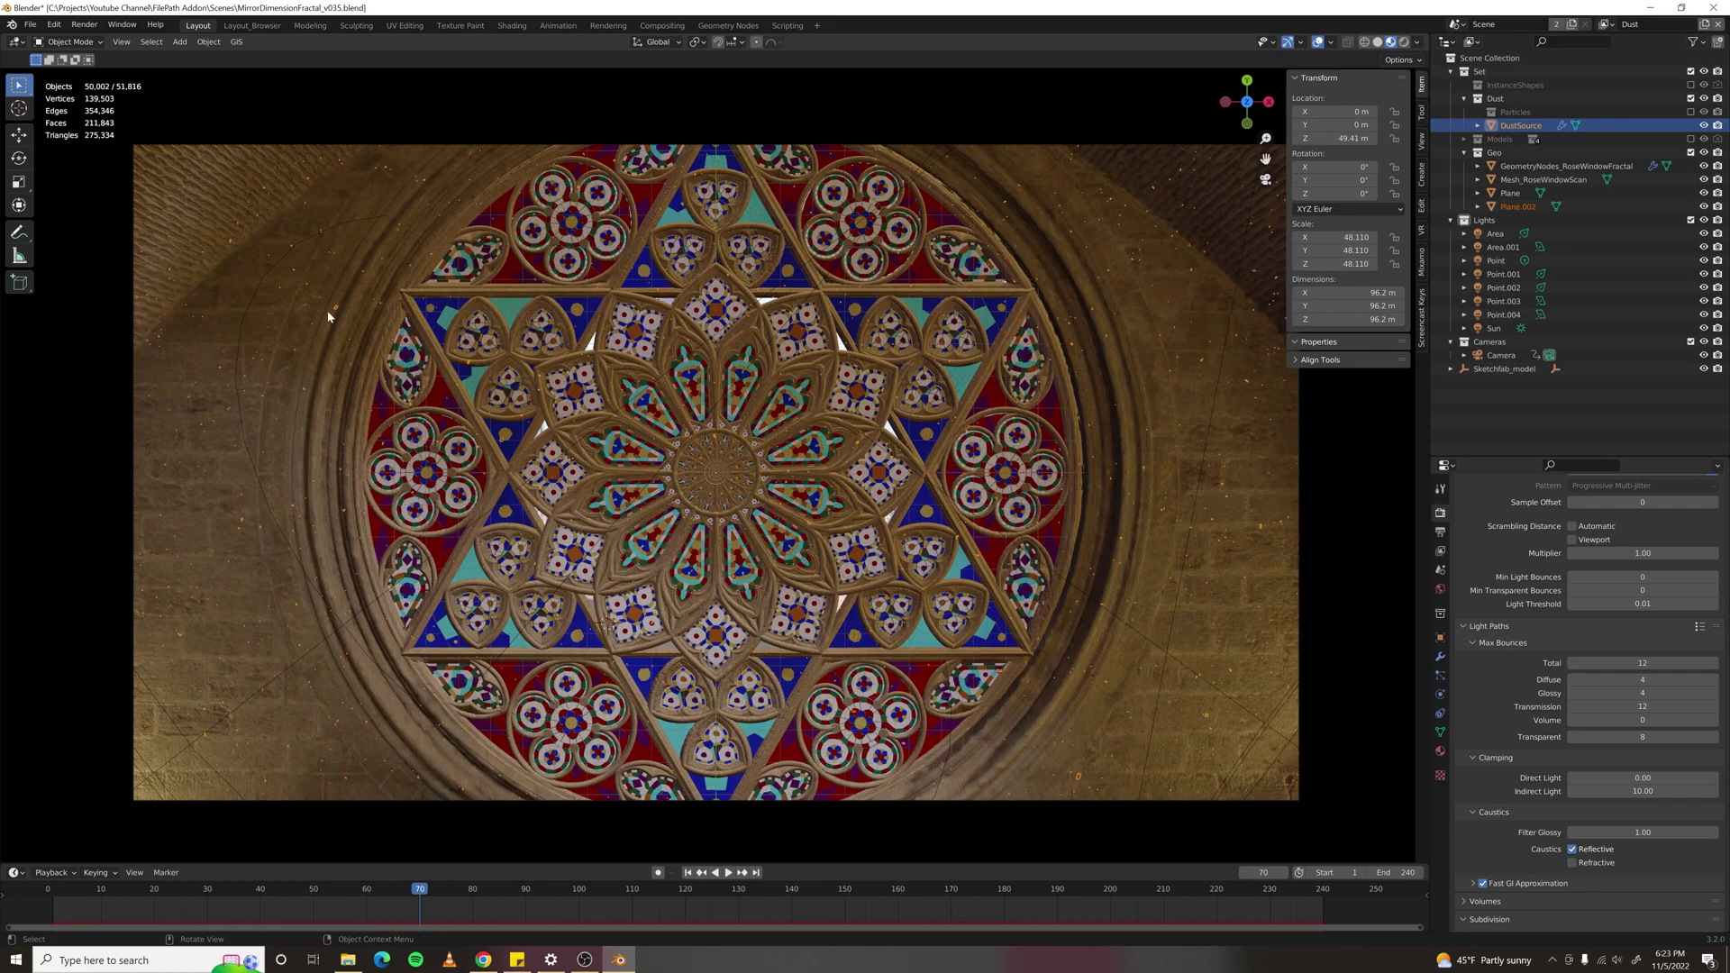
# In Compositing, make Main active and auto-set the upper File Output node's path with subpath Main_.
pyautogui.click(662, 25)
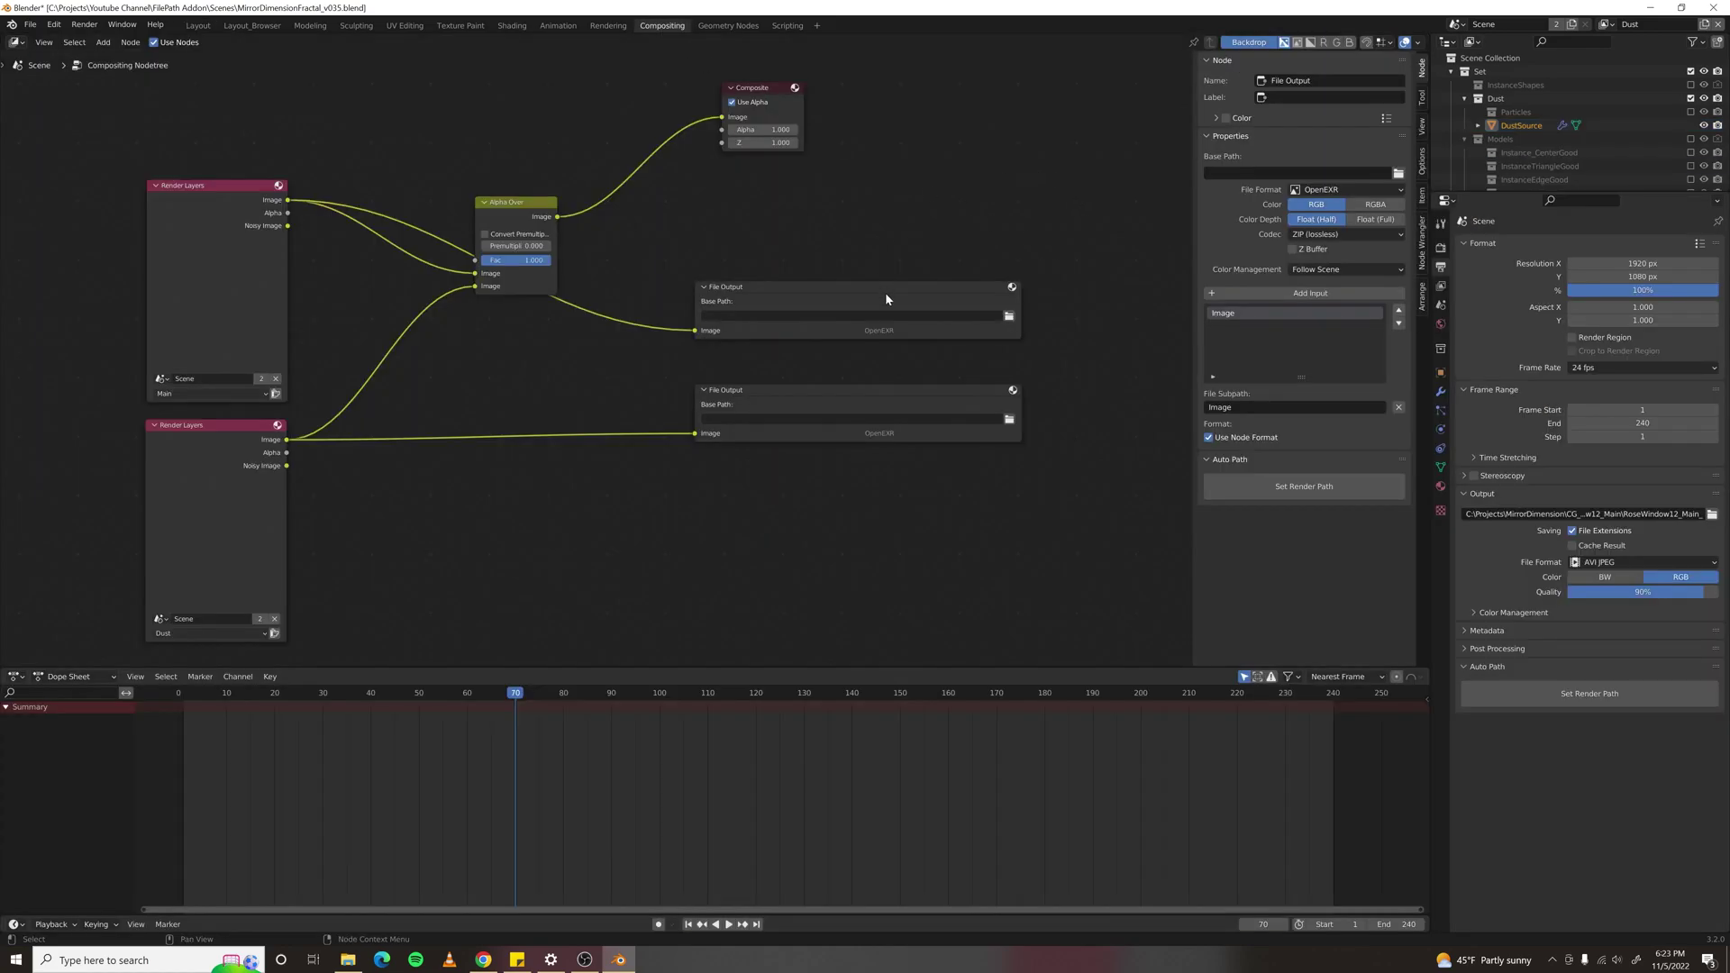
pyautogui.click(881, 332)
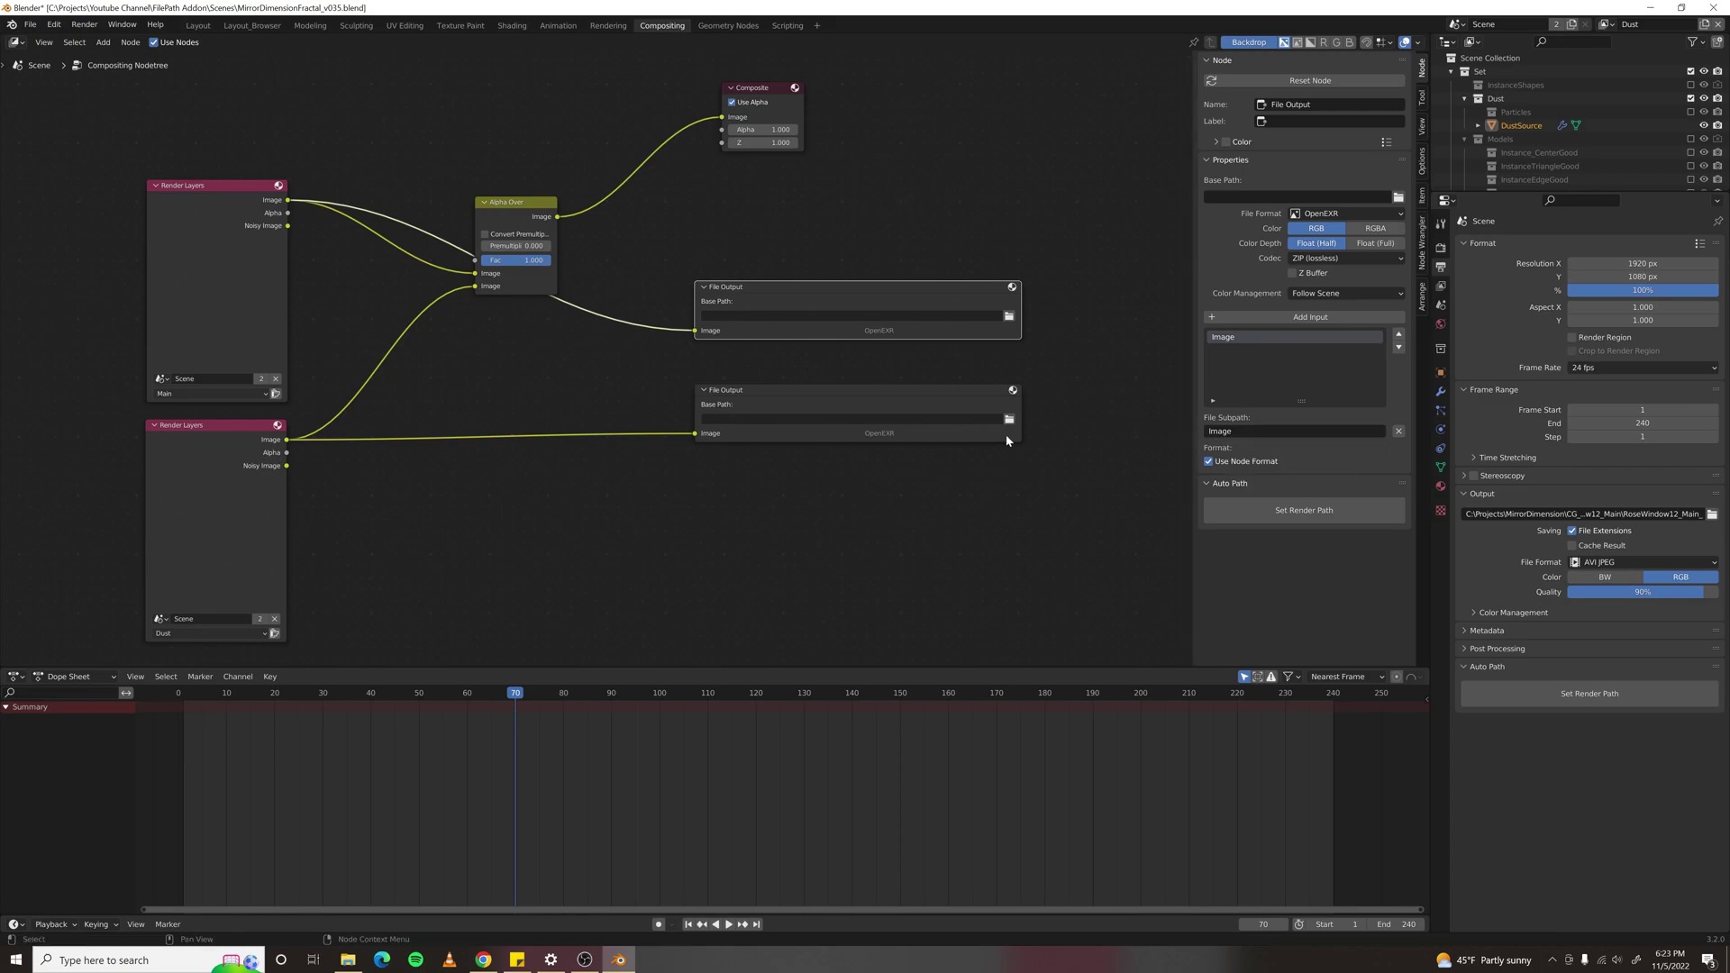
pyautogui.click(1128, 403)
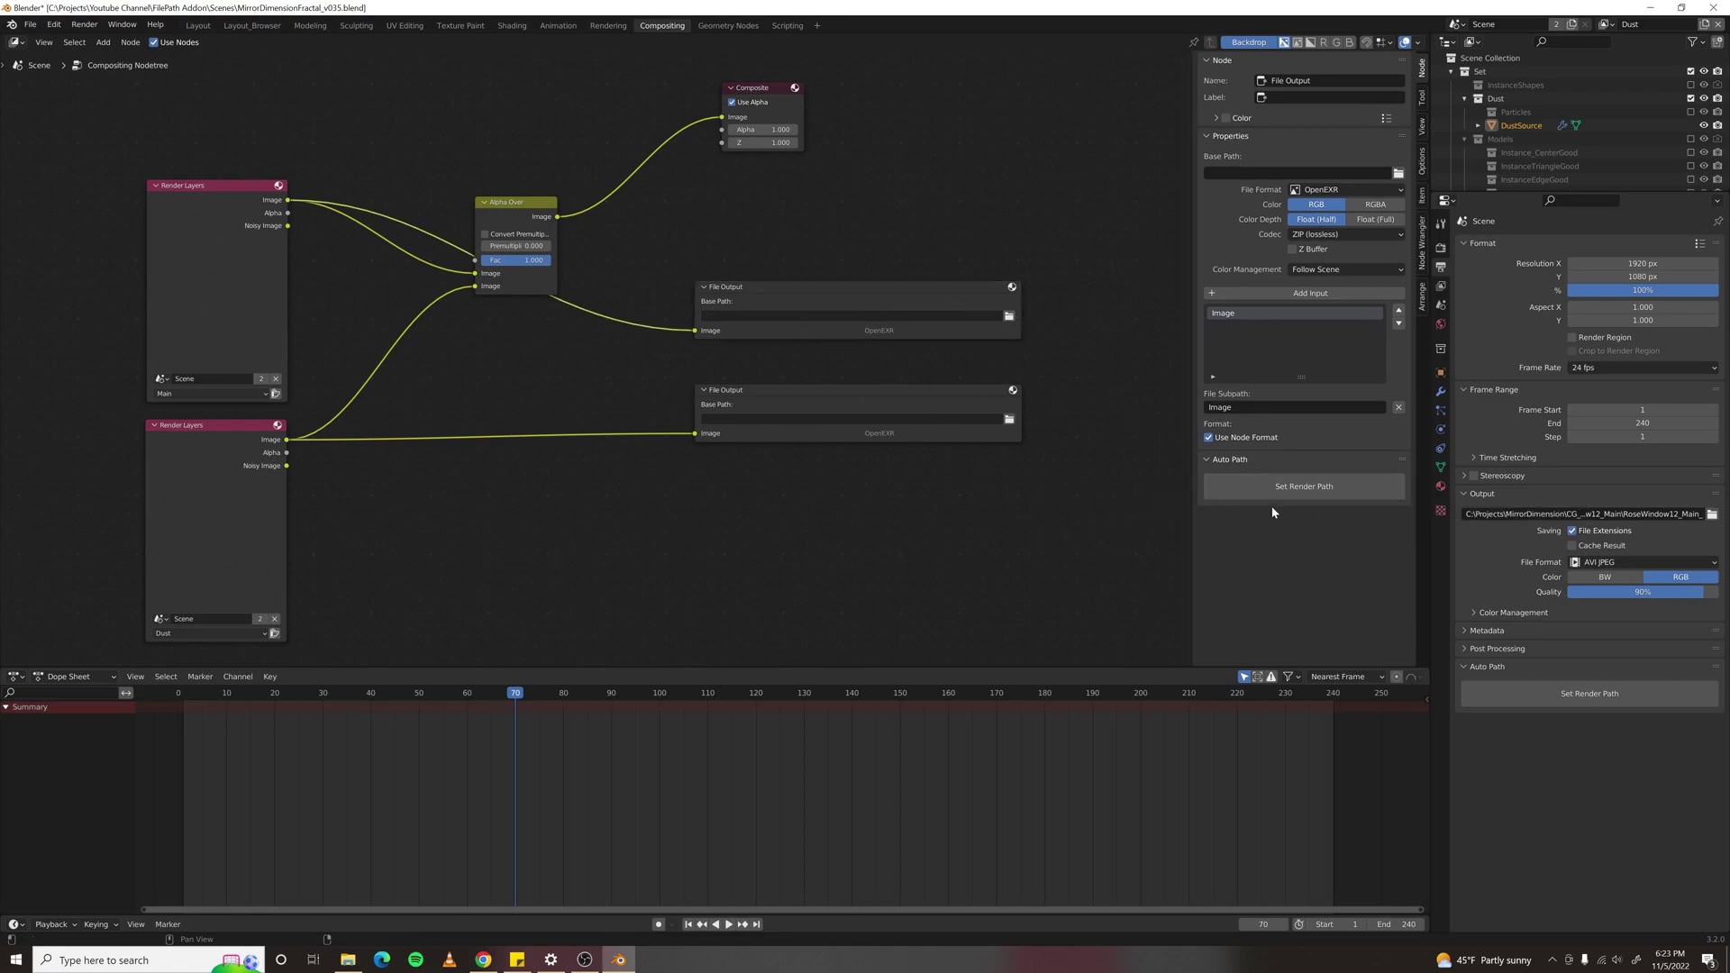
pyautogui.click(950, 291)
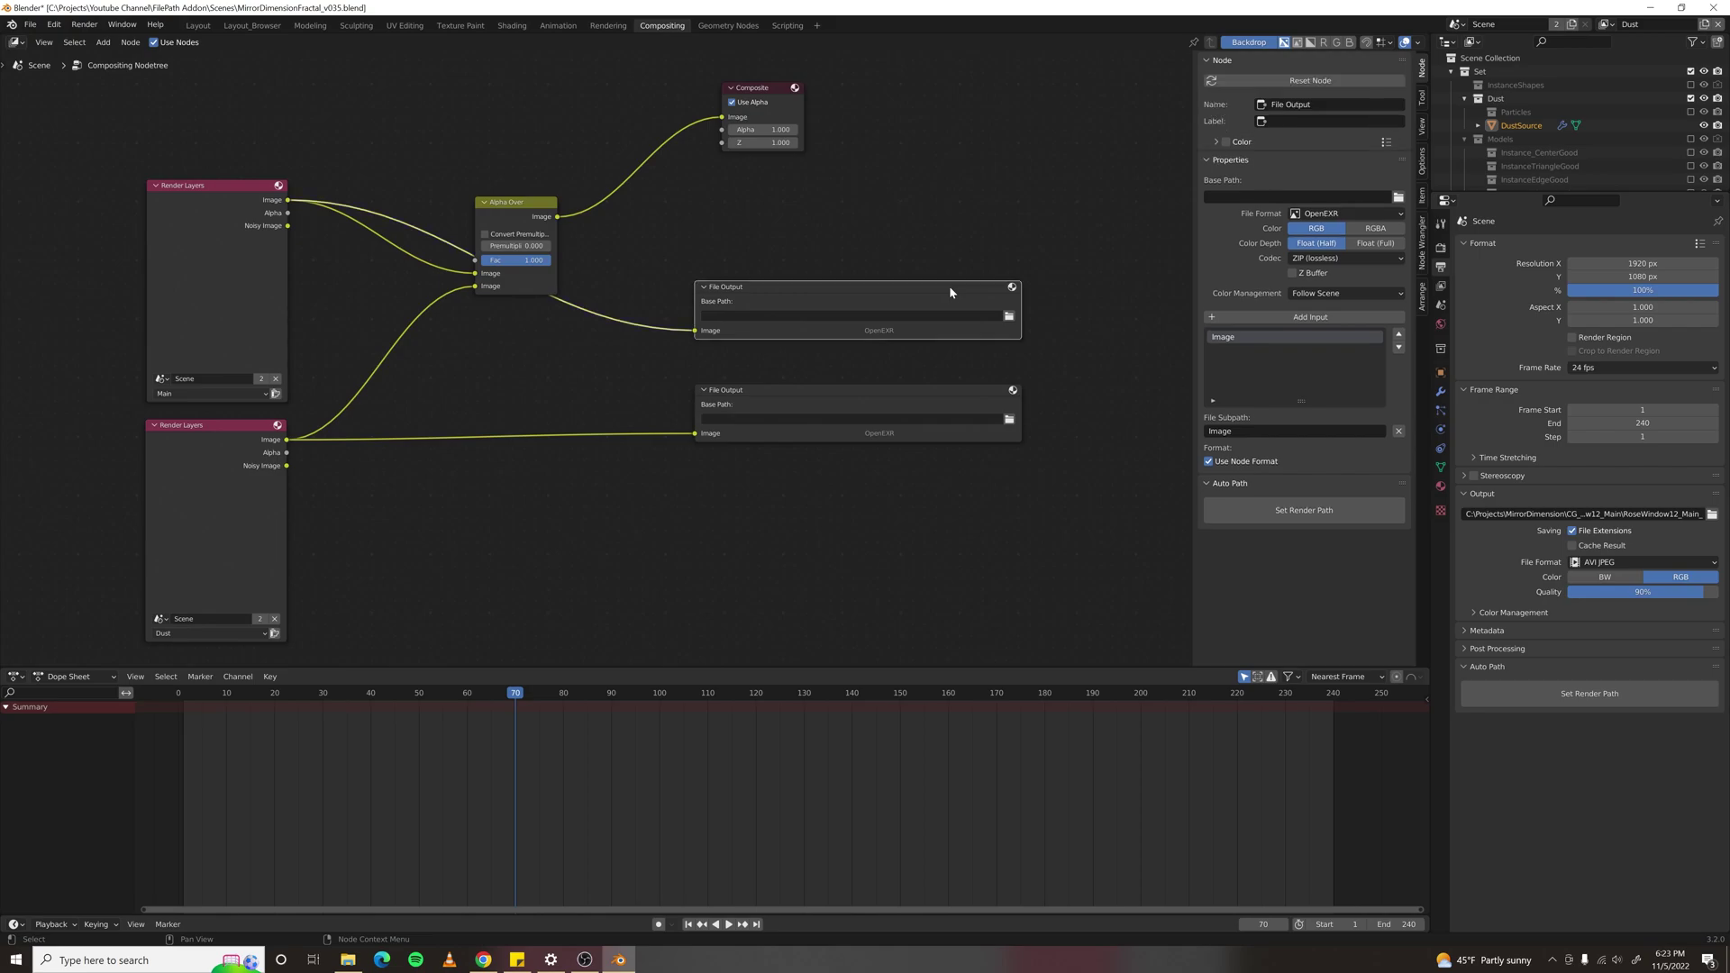
pyautogui.click(1607, 24)
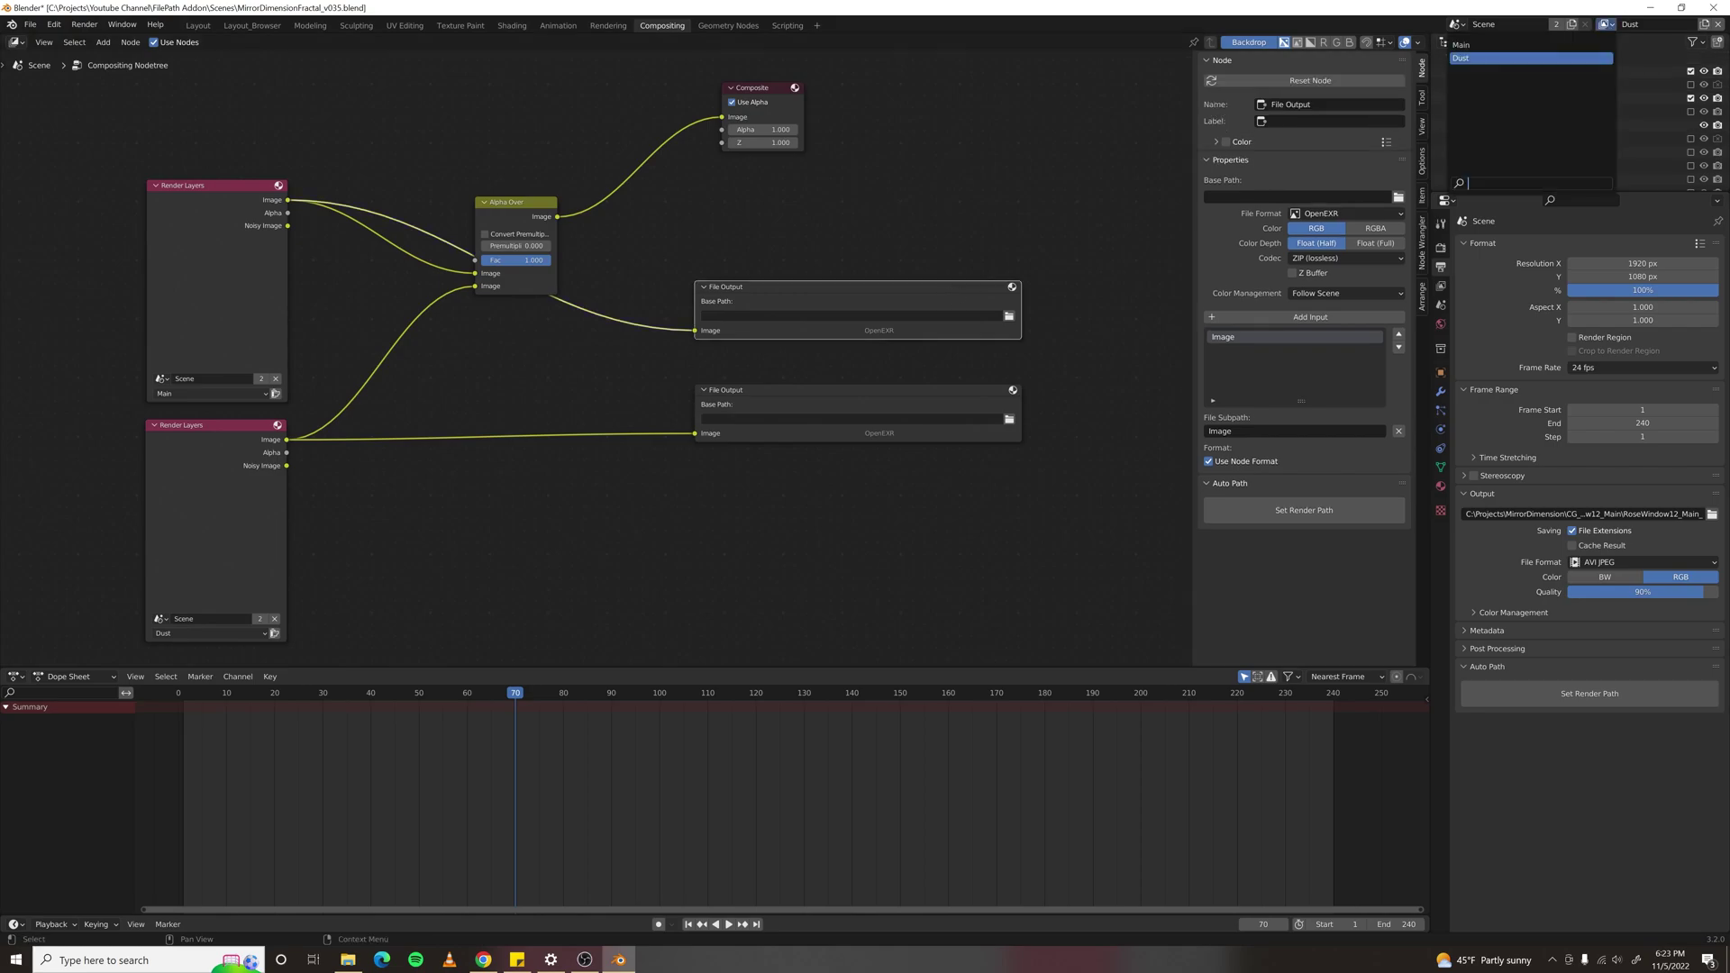
pyautogui.click(1585, 43)
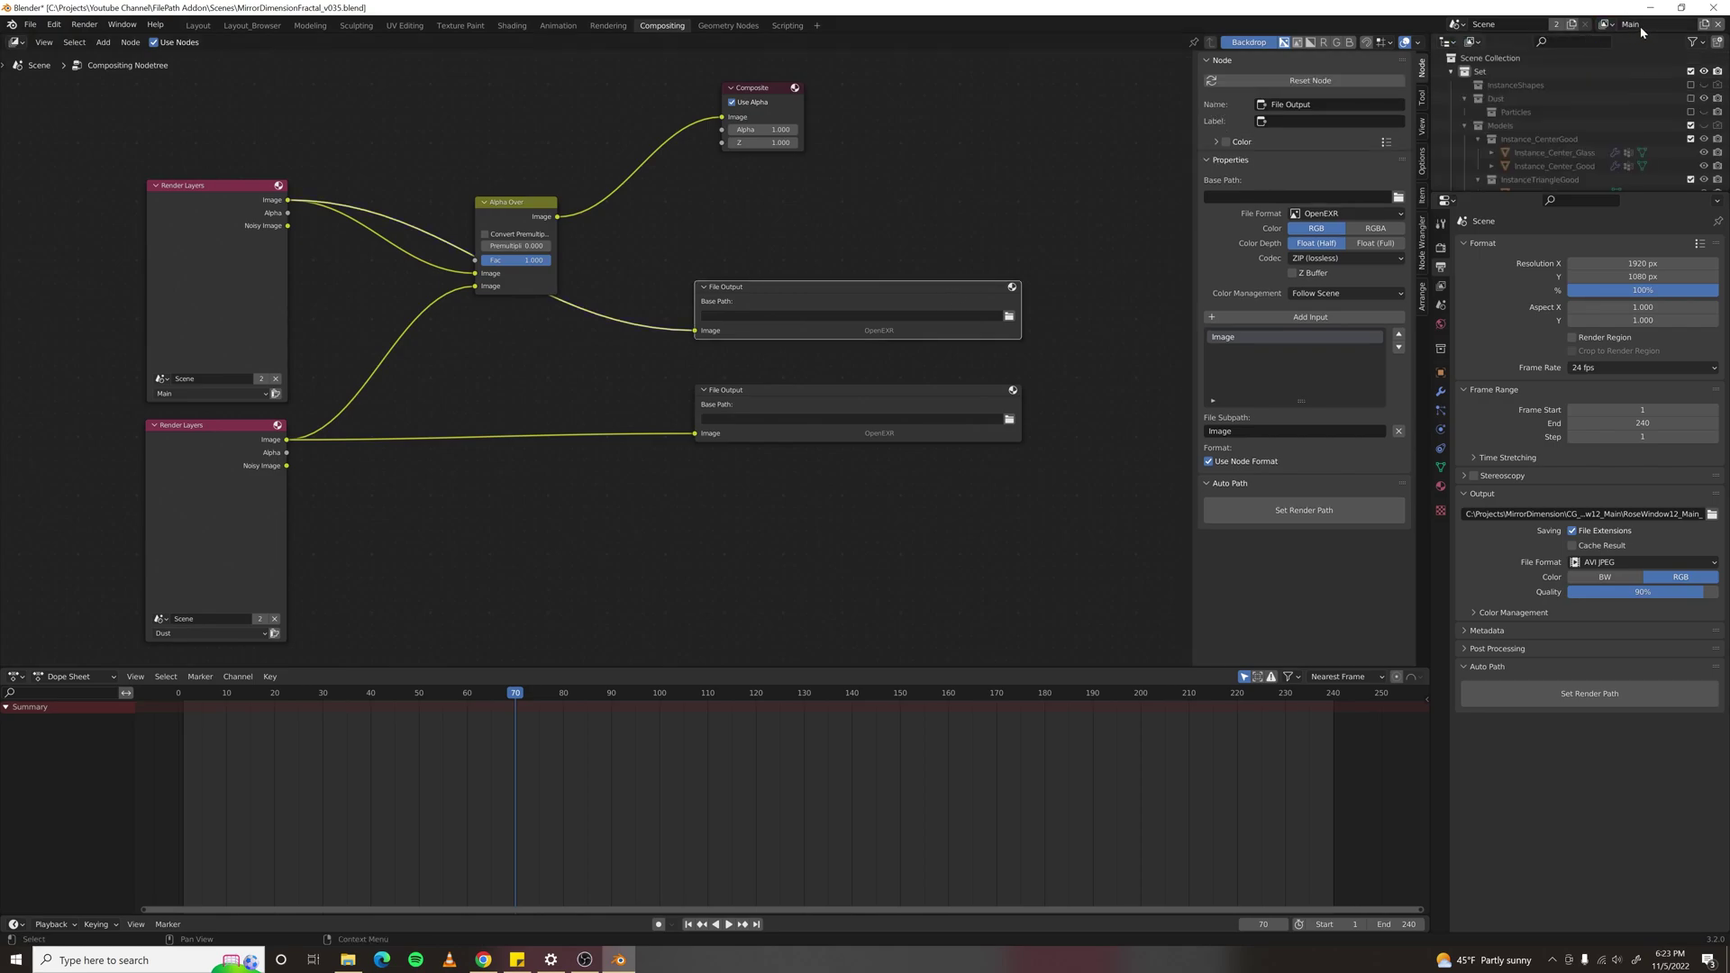
pyautogui.click(1331, 511)
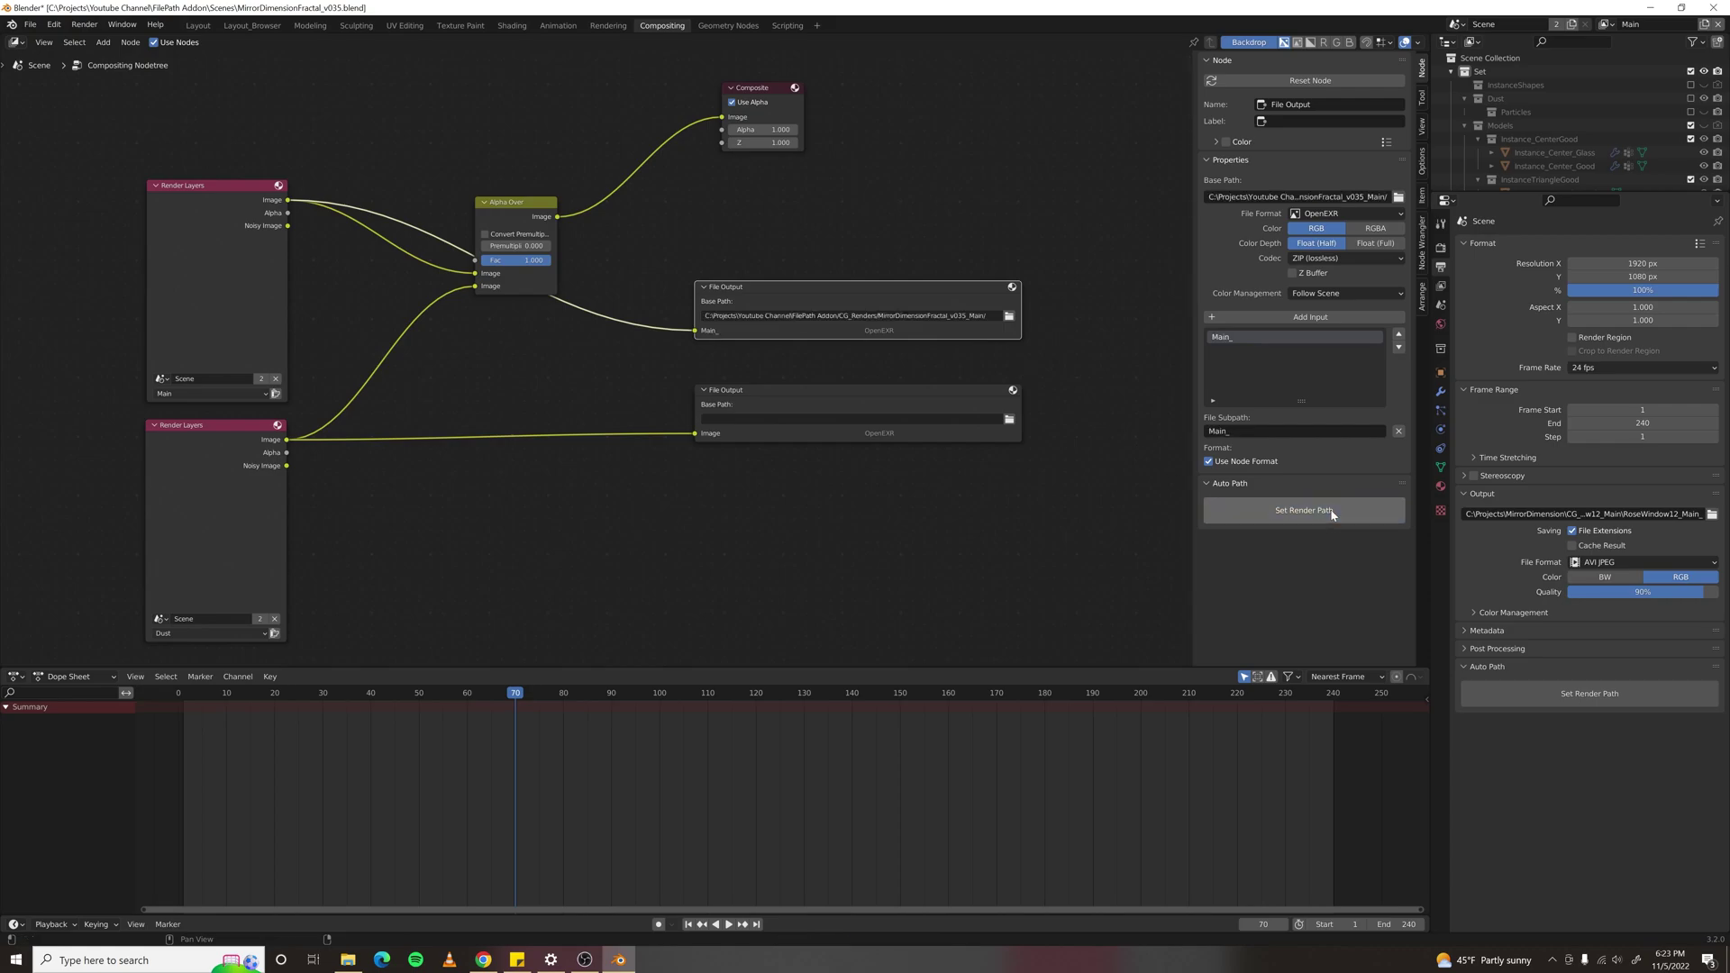
pyautogui.click(1232, 431)
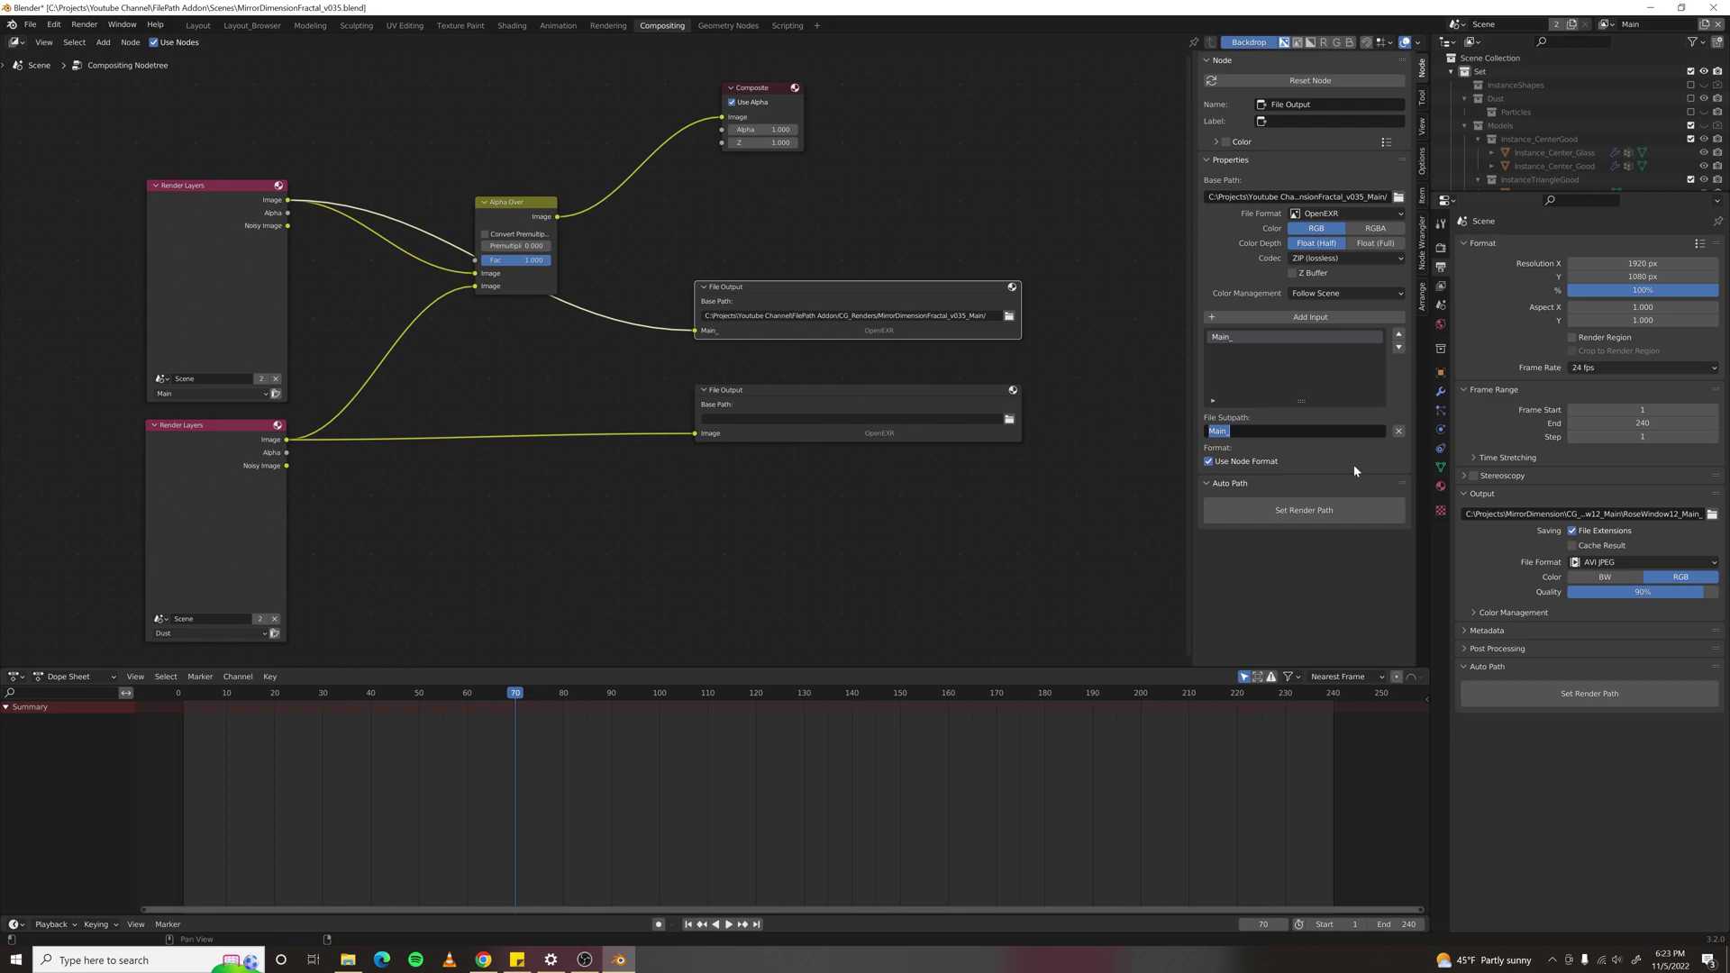
# Make Dust active and auto-set the lower File Output node's path, undoing an accidental node resize.
pyautogui.press('Return')
pyautogui.click(852, 393)
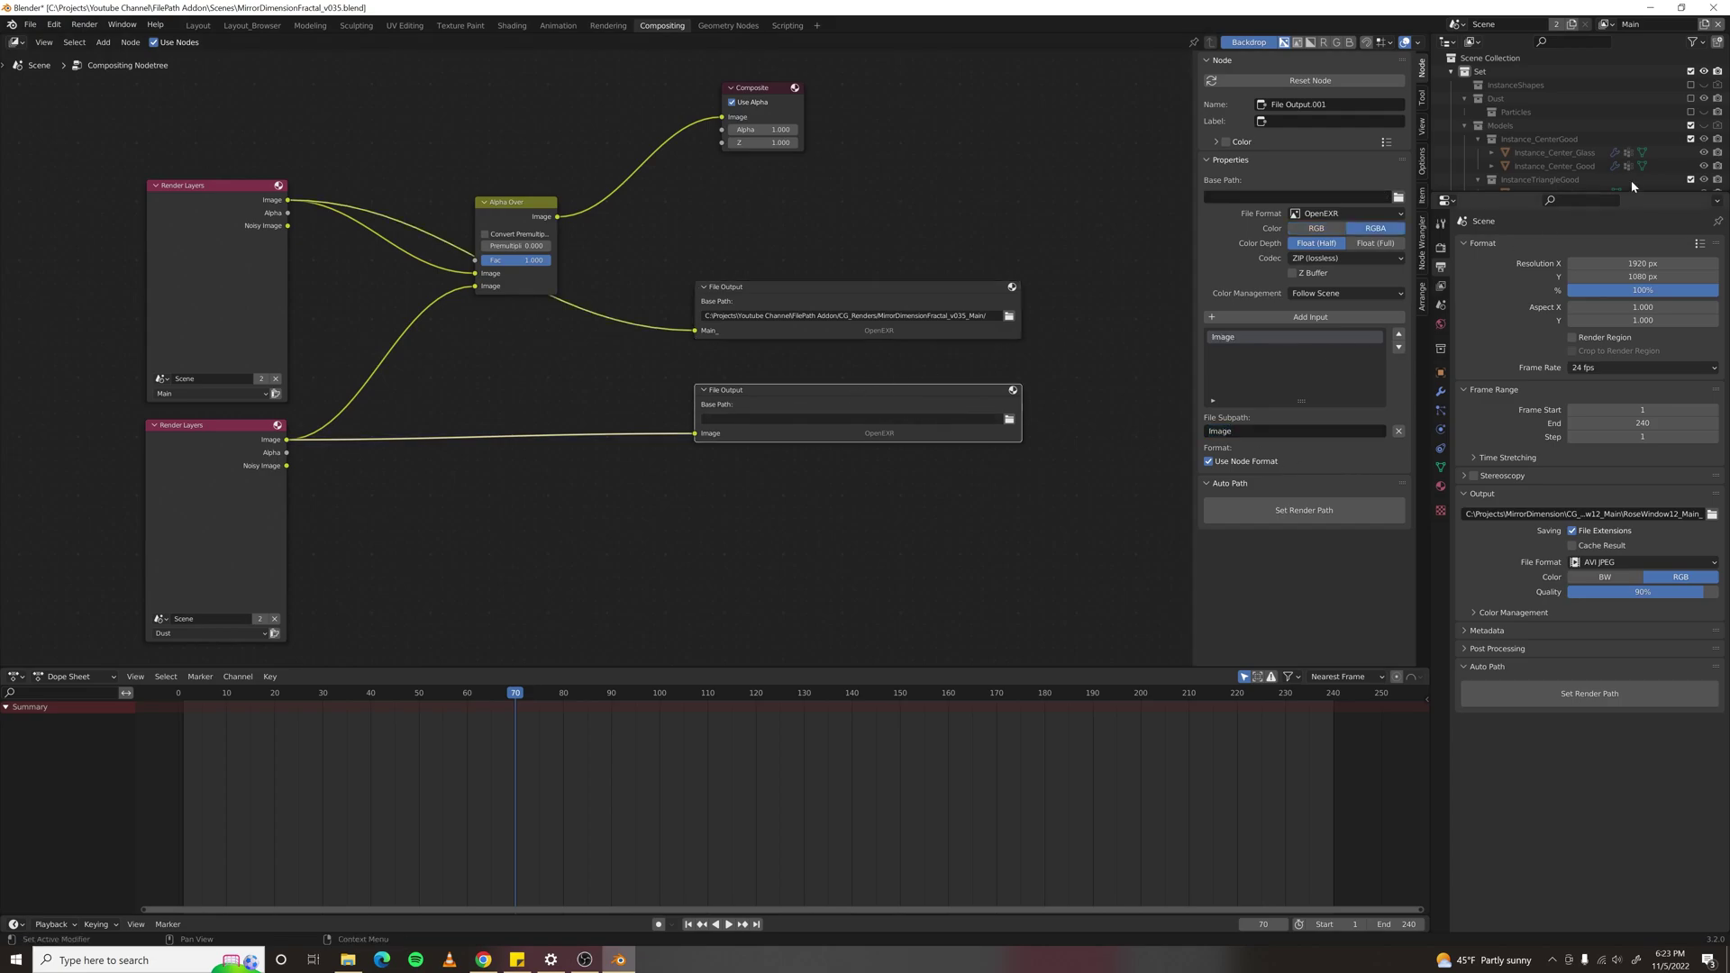
pyautogui.click(1606, 24)
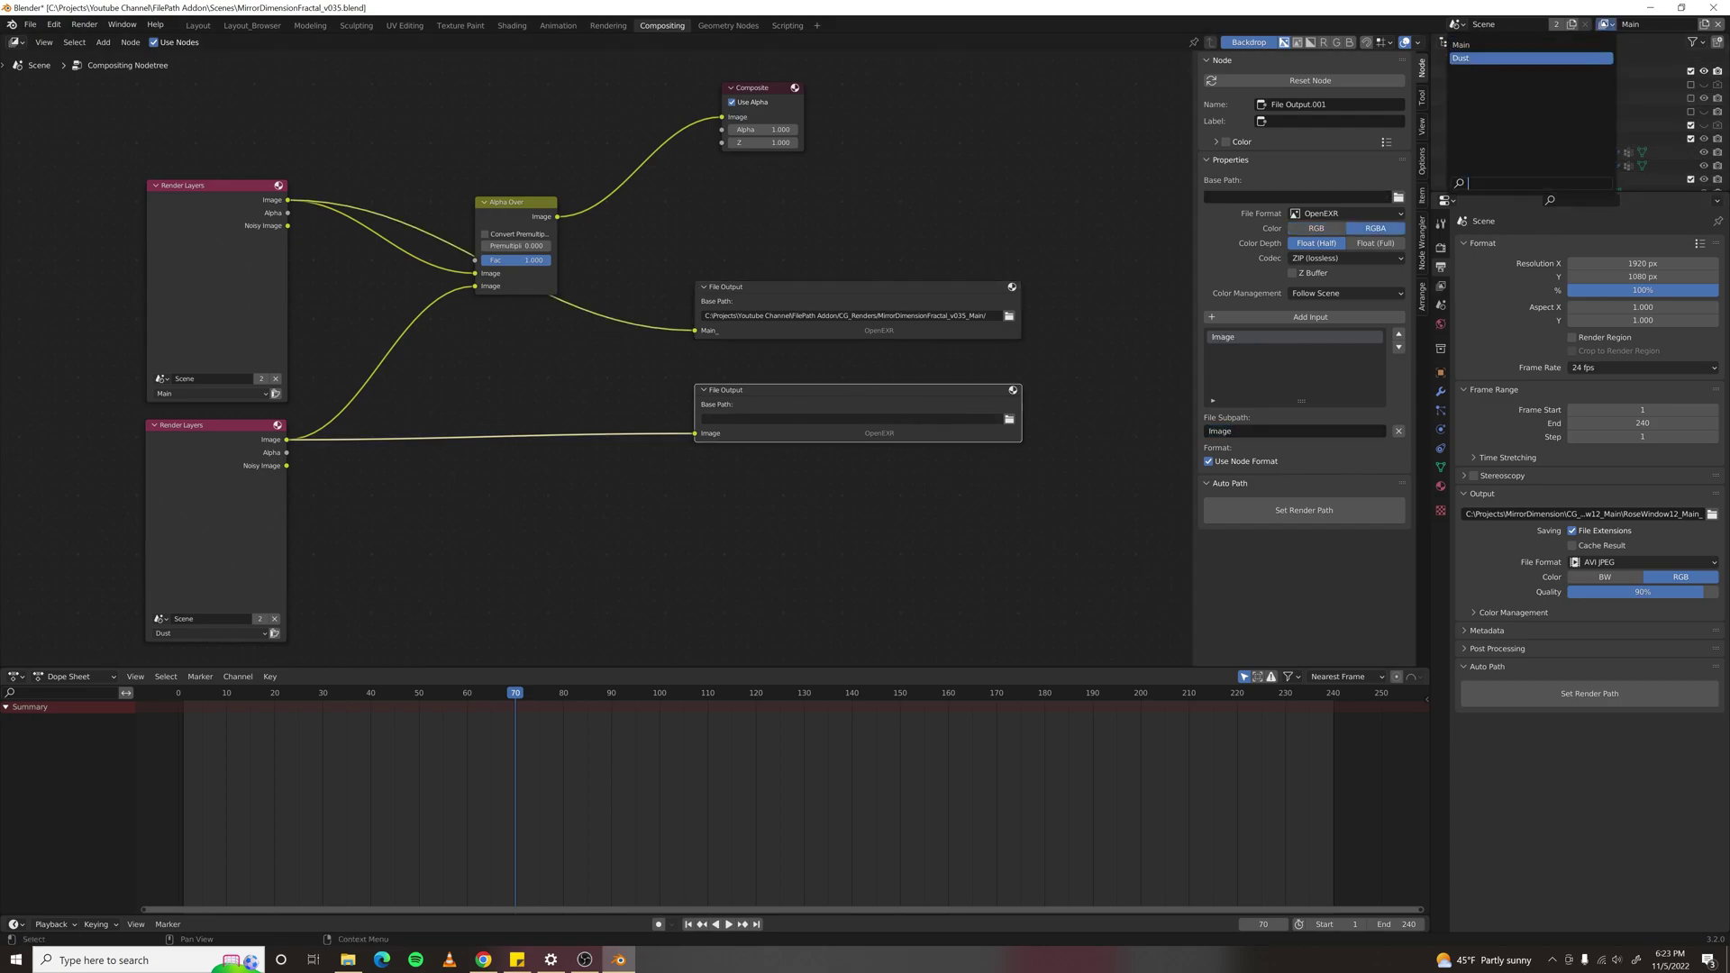
pyautogui.click(1532, 57)
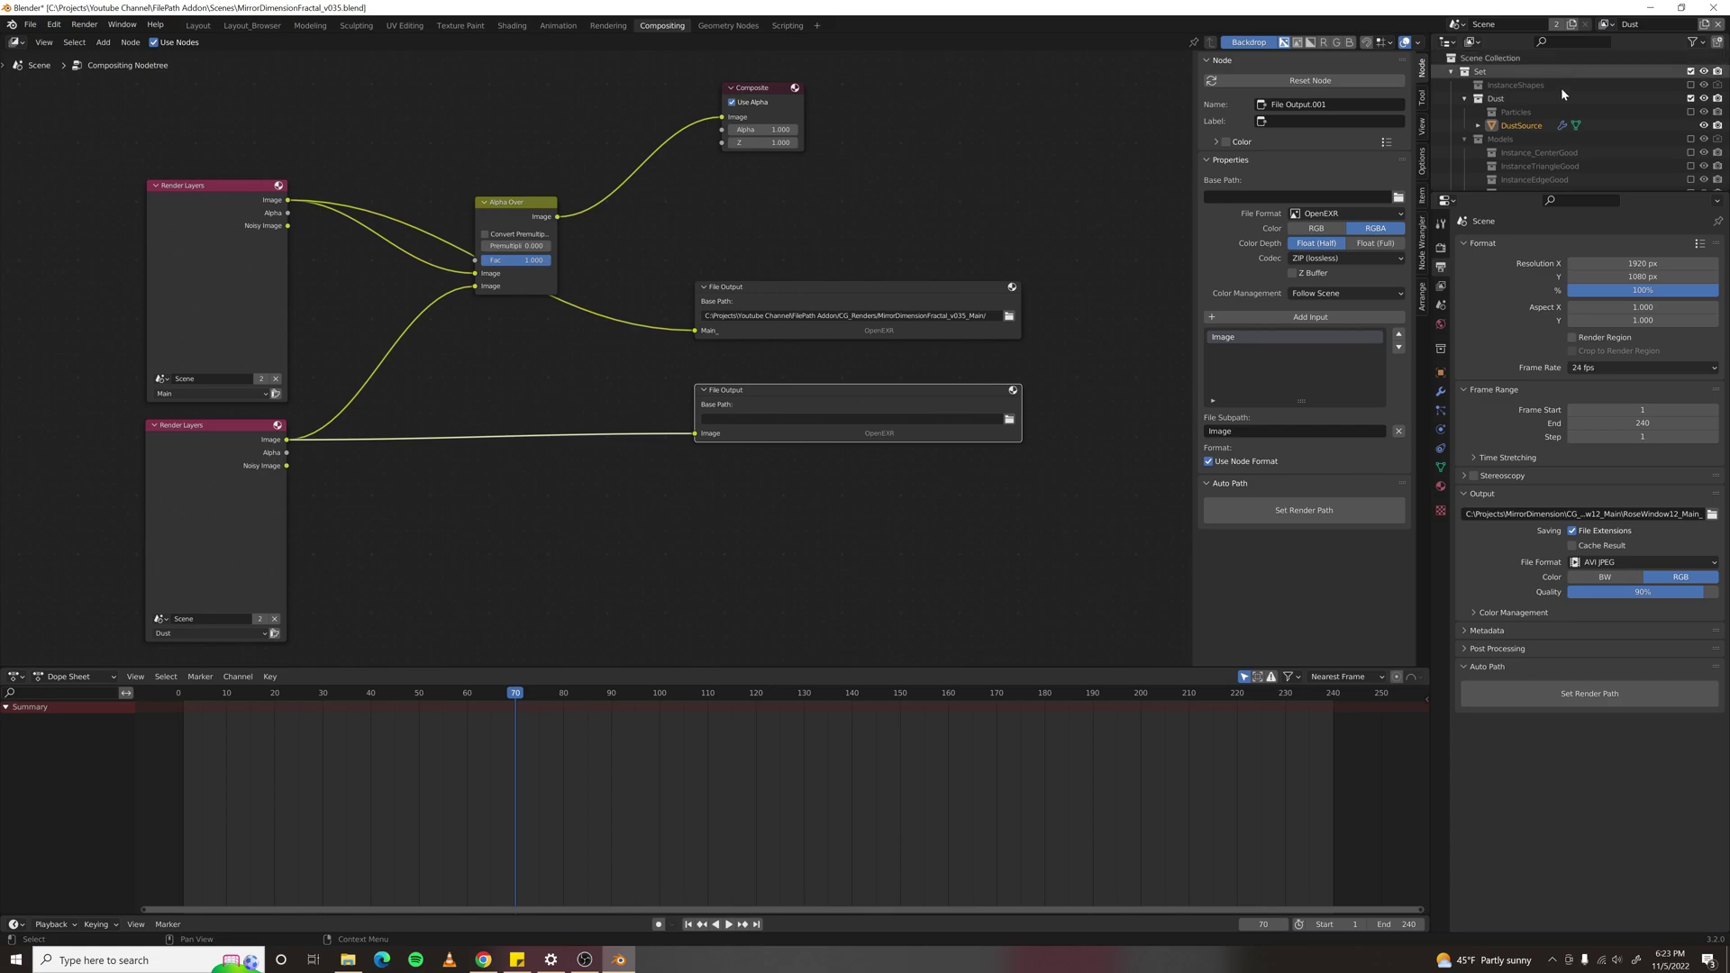
pyautogui.click(1300, 510)
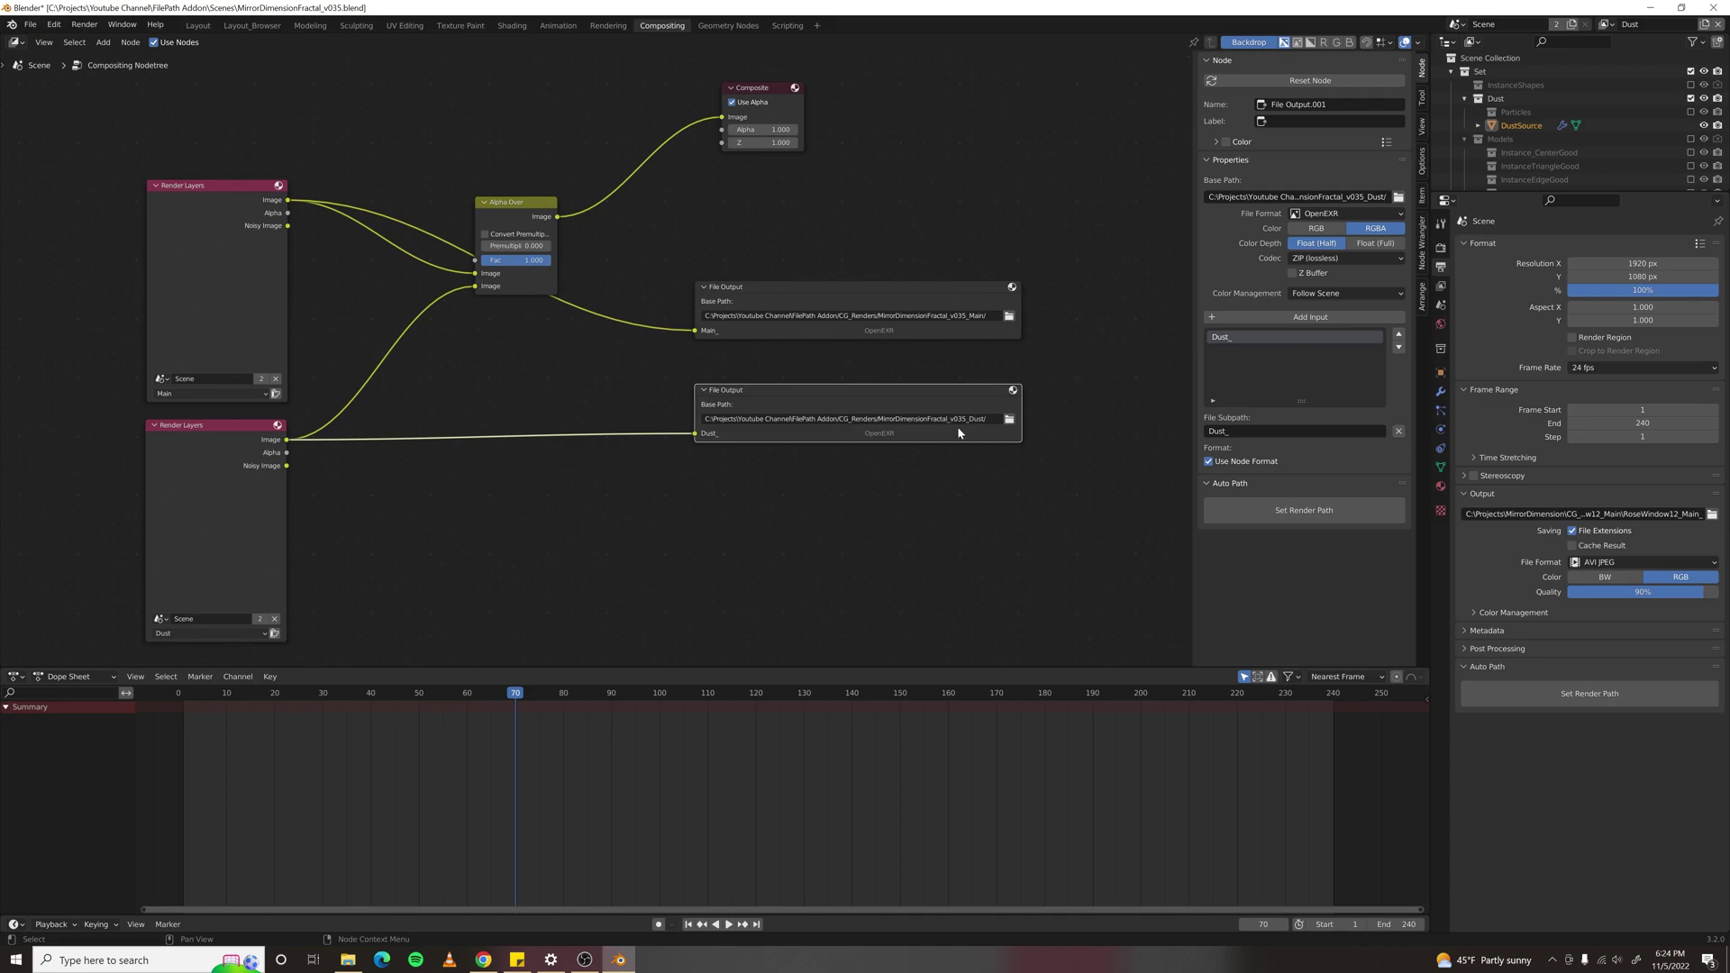
pyautogui.moveTo(1021, 396)
pyautogui.mouseDown()
pyautogui.moveTo(1074, 396)
pyautogui.moveTo(1030, 396)
pyautogui.mouseUp()
pyautogui.hotkey('ctrl', 'z')
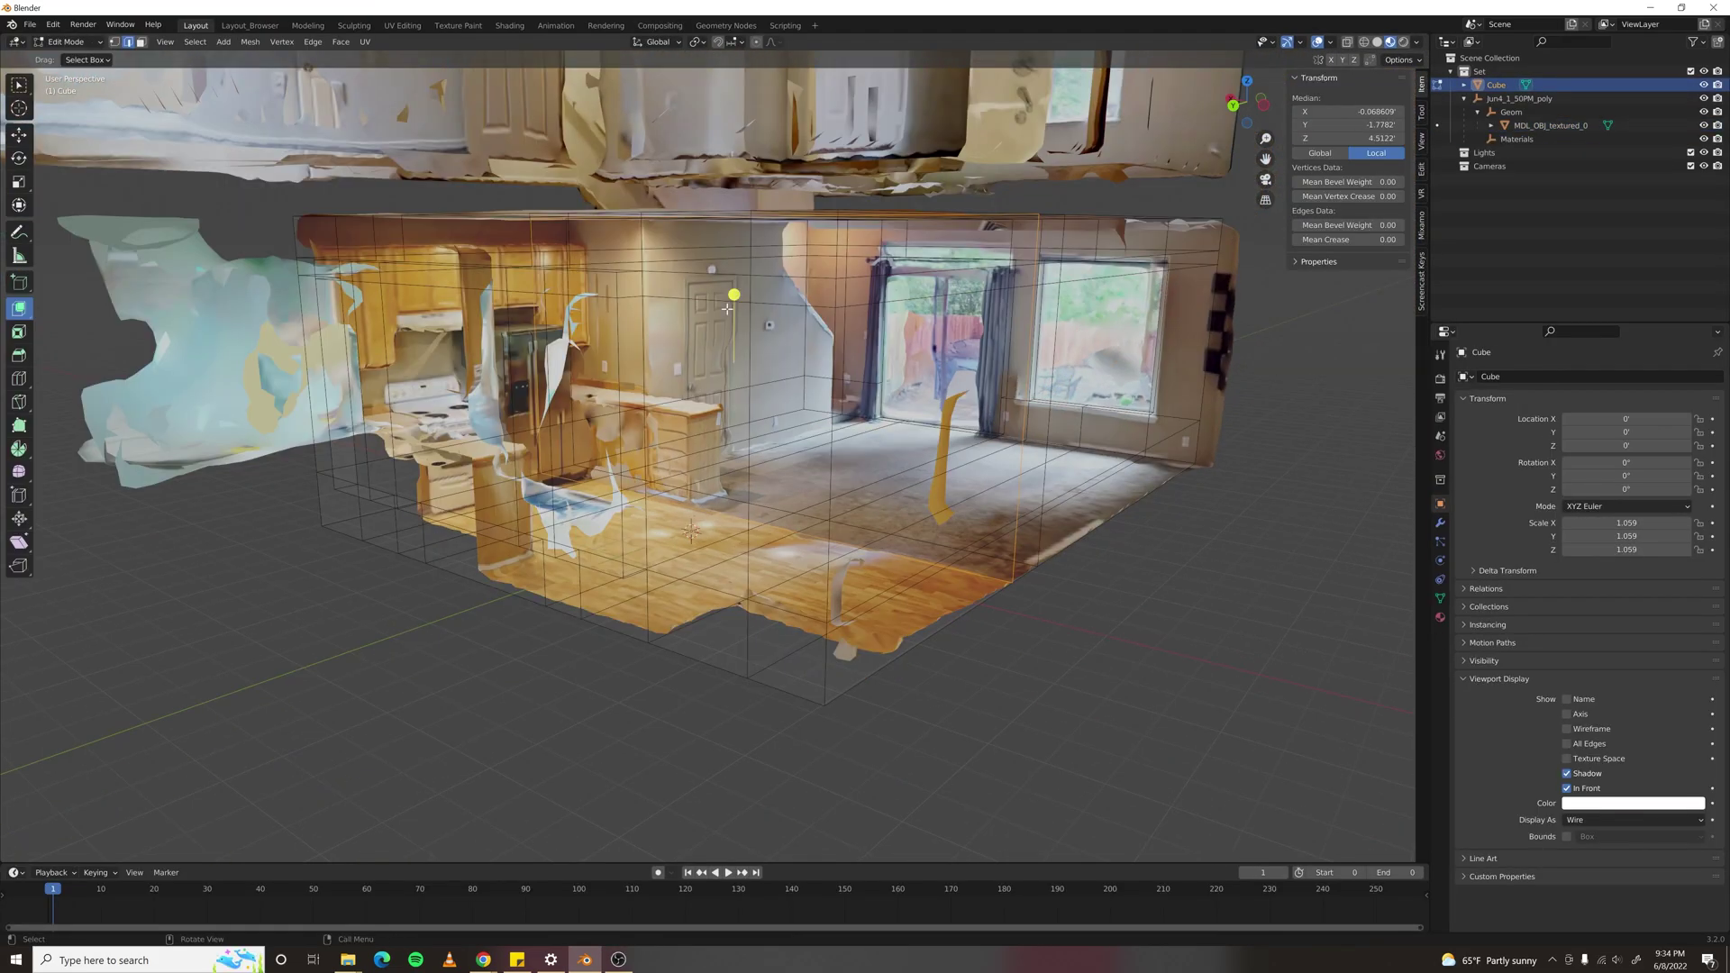
# Extrude a wall face of the room cube outward along its normal, orbiting toward the window wall.
pyautogui.moveTo(735, 295); pyautogui.dragTo(632, 507)
pyautogui.moveTo(631, 507); pyautogui.dragTo(810, 541, button='middle')
pyautogui.scroll(2, 811, 540)
pyautogui.press('w')
pyautogui.scroll(3, 903, 566)
pyautogui.press('e')
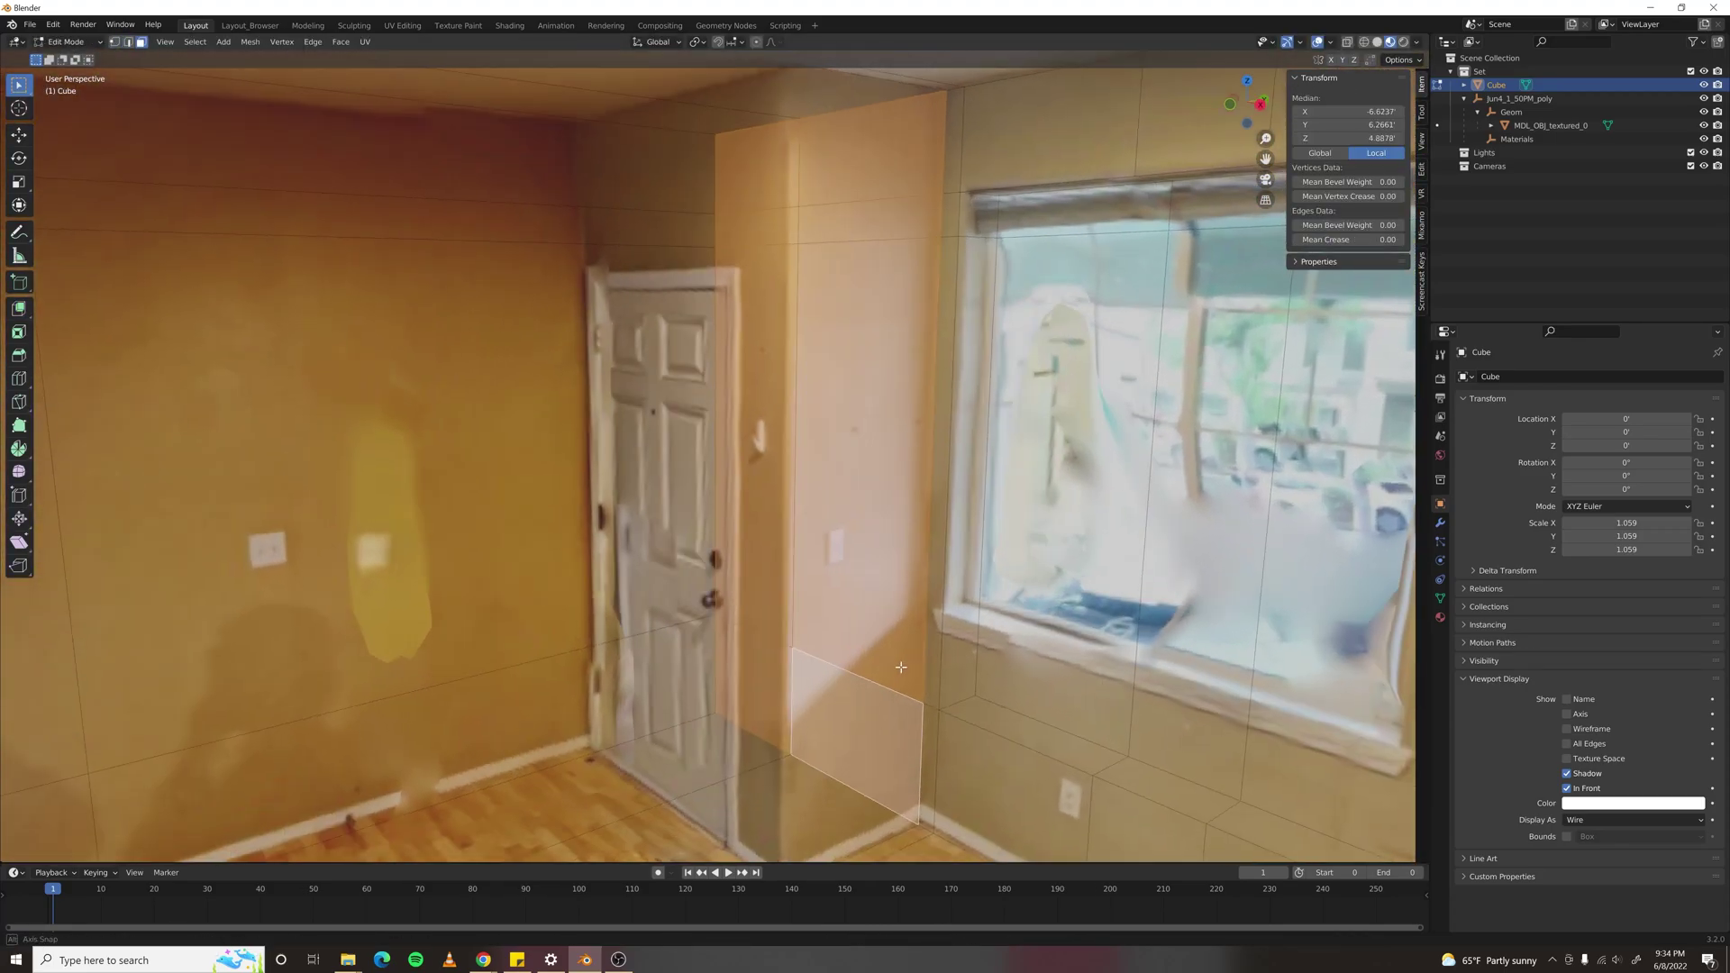
pyautogui.click(656, 550)
pyautogui.moveTo(656, 549); pyautogui.dragTo(762, 543, button='middle')
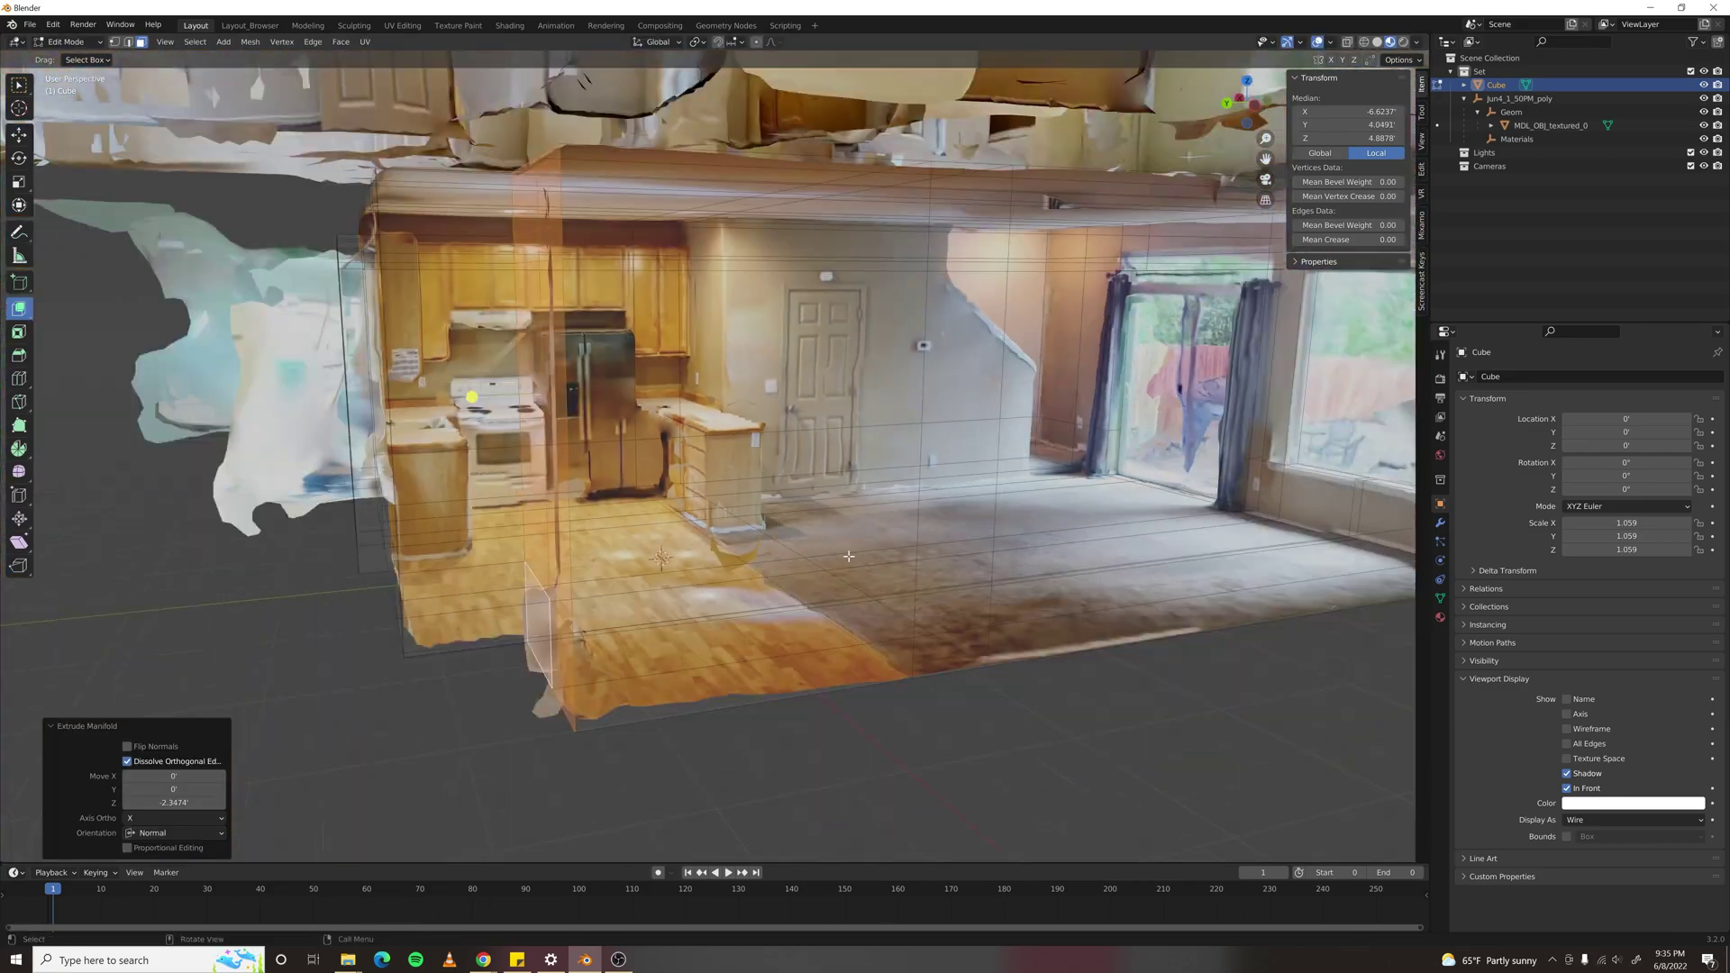
pyautogui.moveTo(792, 563); pyautogui.dragTo(819, 592, button='middle')
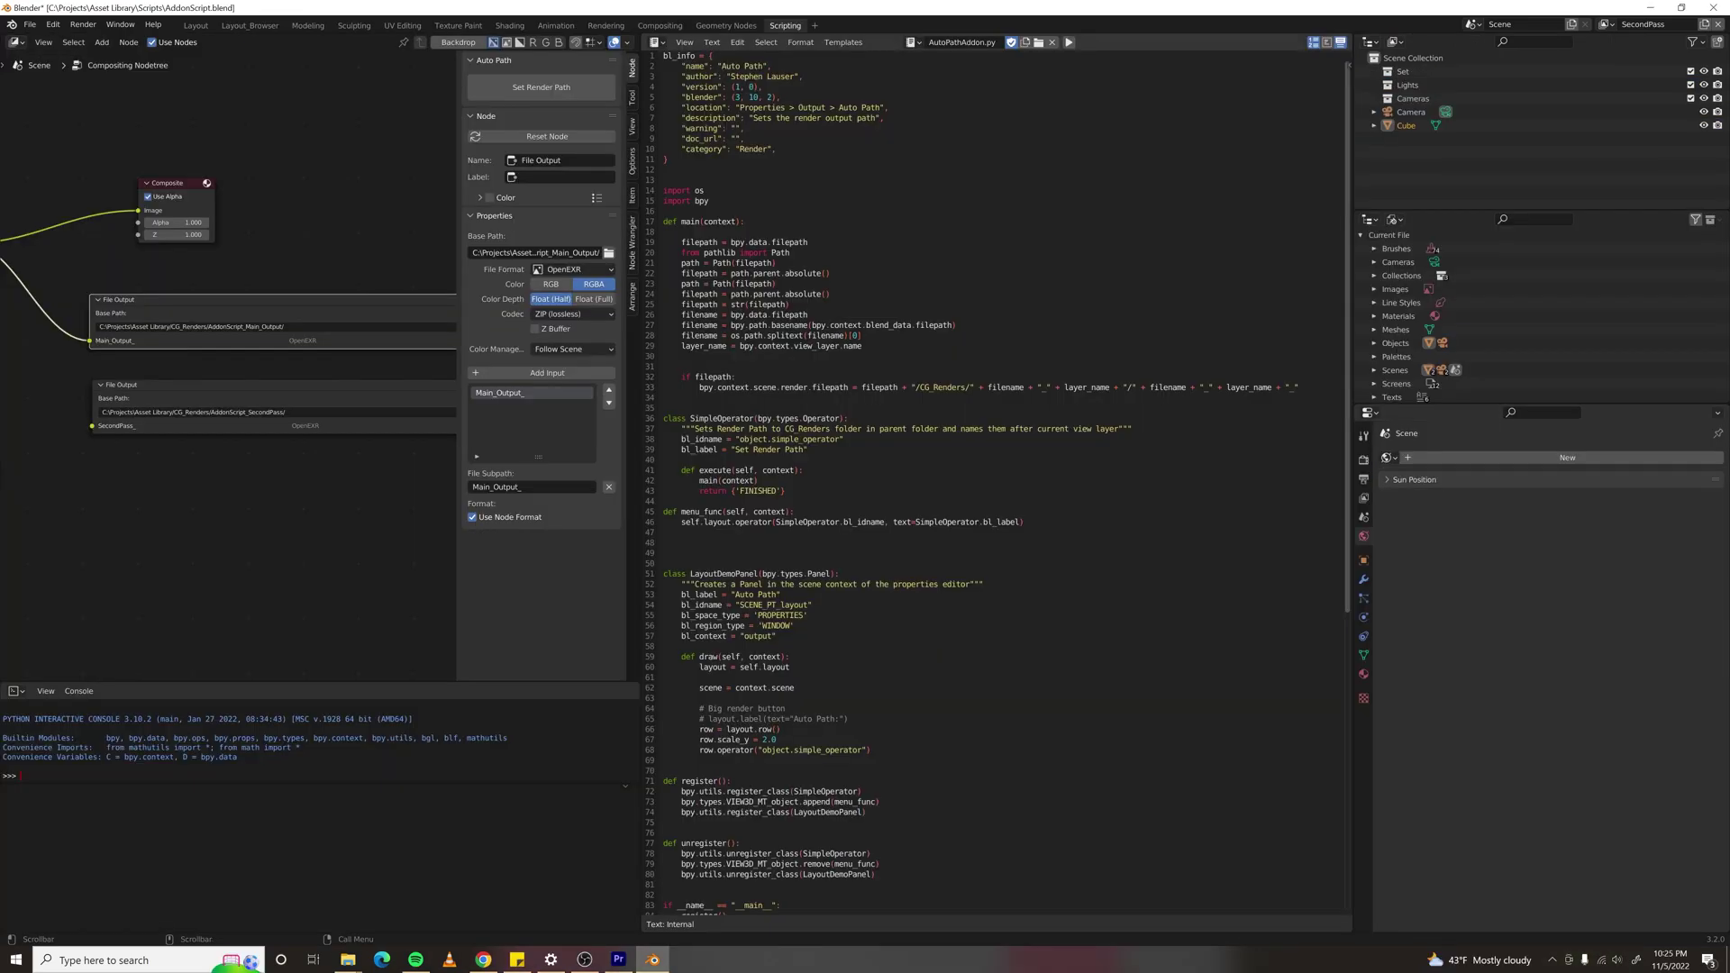
# Load the addon_add_object.py script in the Text Editor and scroll through it.
pyautogui.click(911, 42)
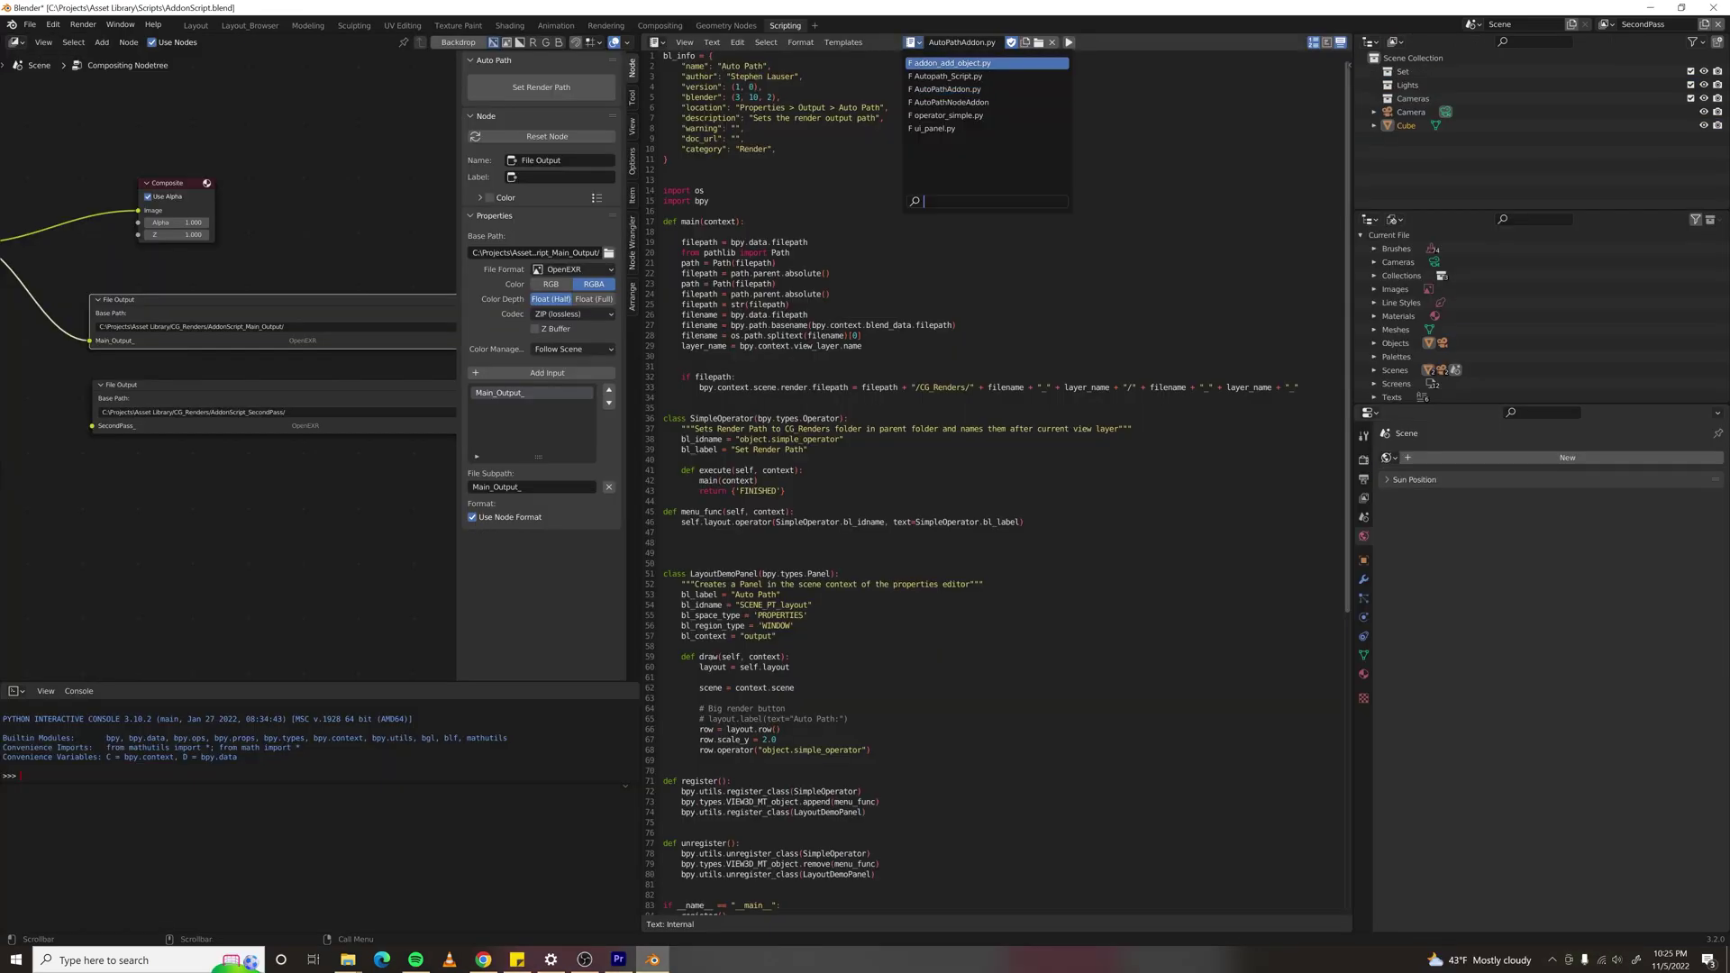
pyautogui.press('Return')
pyautogui.scroll(-10, 1004, 423)
pyautogui.scroll(10, 1005, 423)
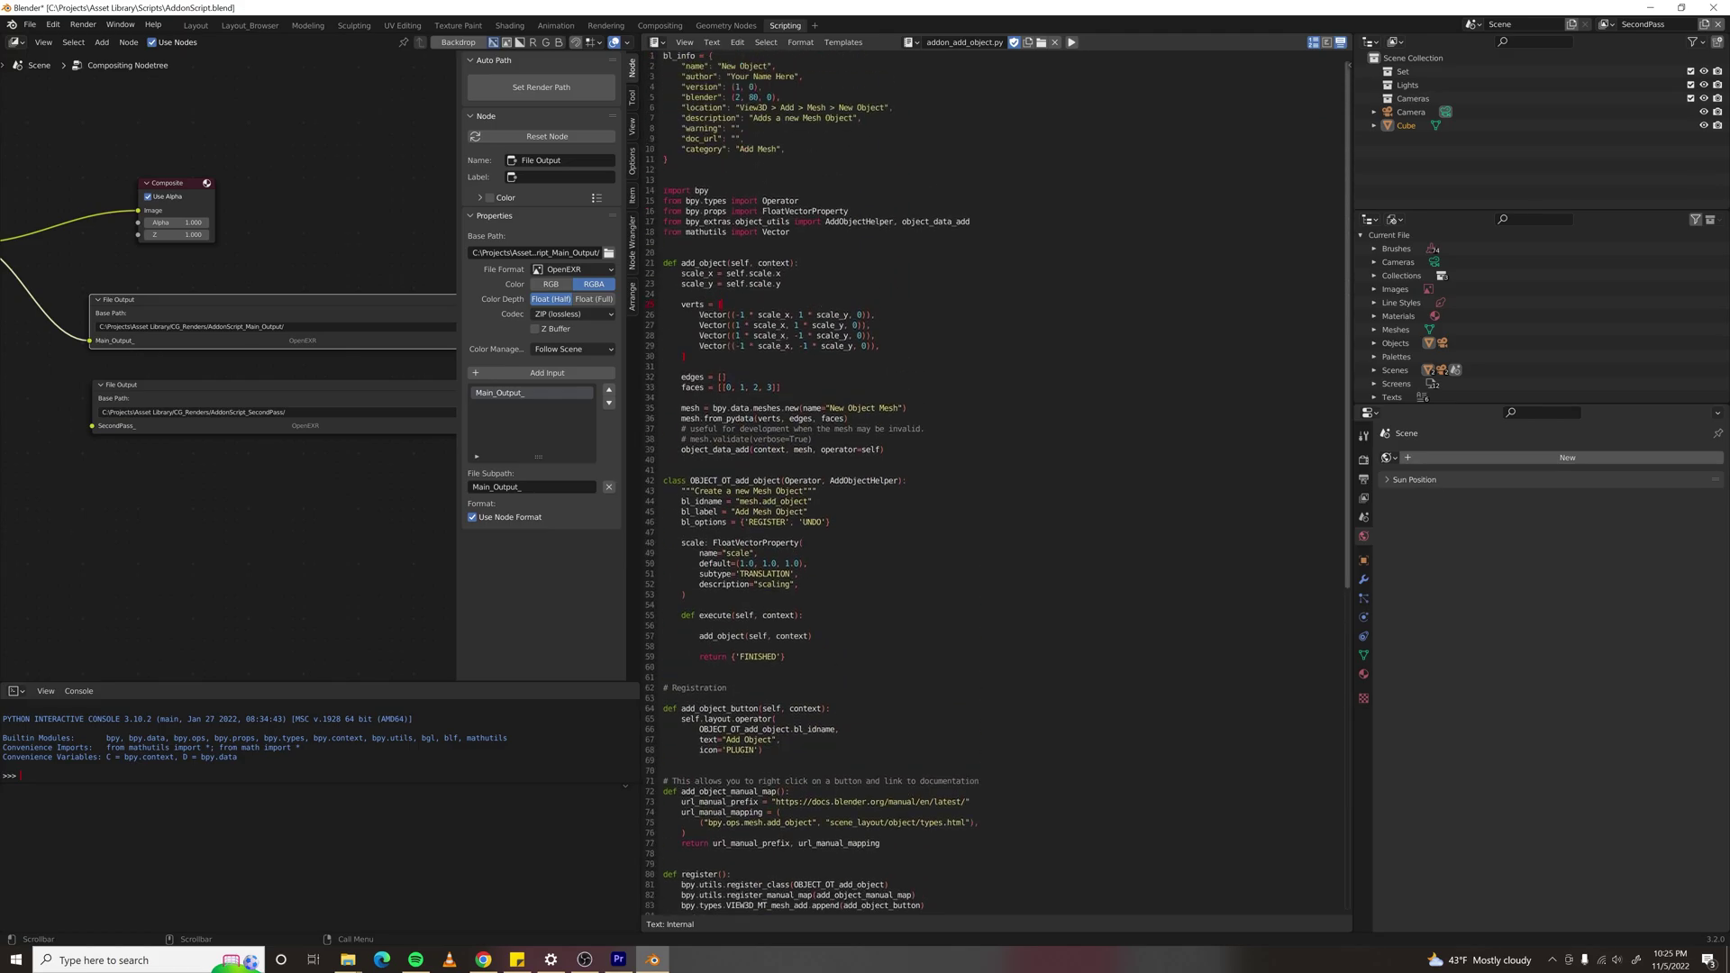
# Switch the Text Editor to the ui_panel.py script and scroll through it.
pyautogui.click(911, 42)
pyautogui.press('Down')
pyautogui.press('Down')
pyautogui.press('Down')
pyautogui.press('Return')
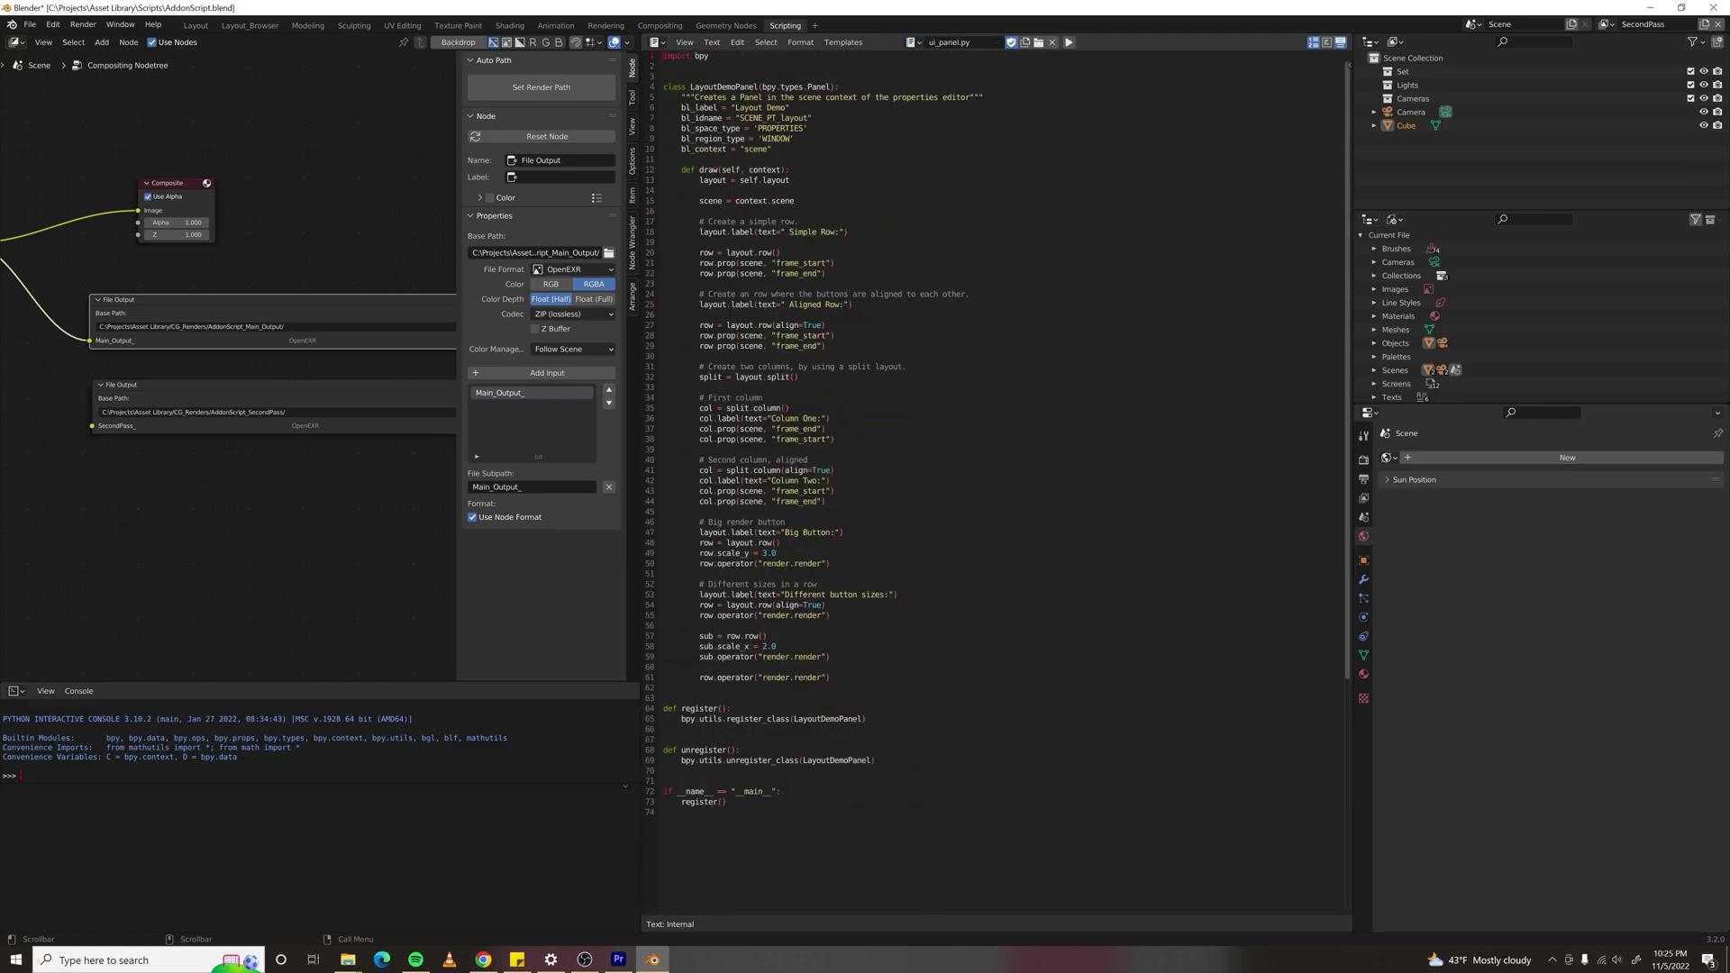
pyautogui.scroll(-3, 1005, 424)
pyautogui.scroll(3, 1004, 423)
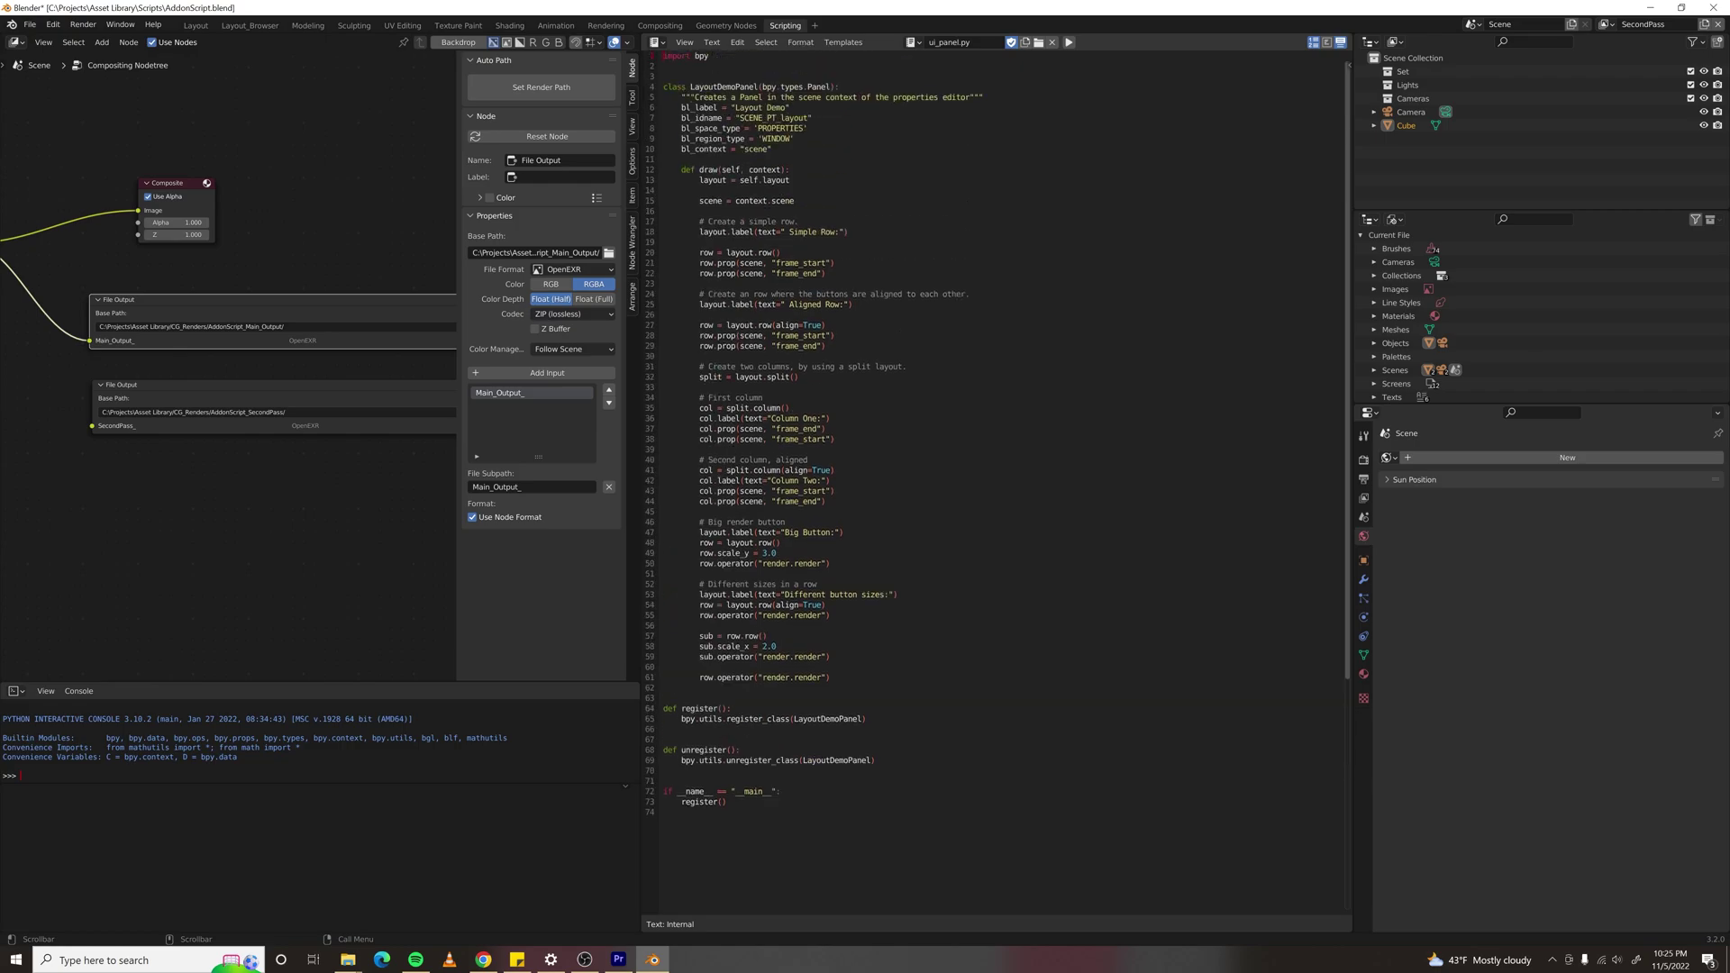